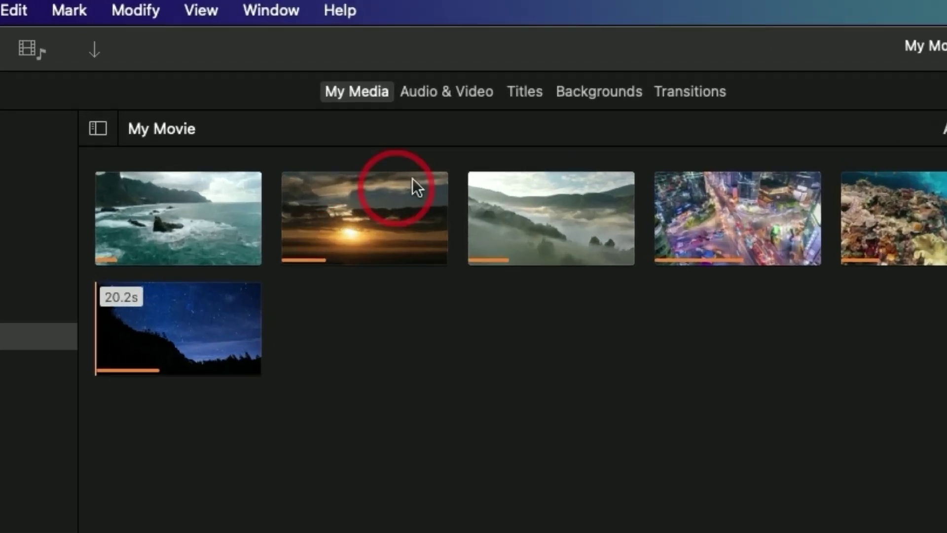
Show the Theme Music songs in the Audio & Video browser and preview the Travel song
left_click(438, 99)
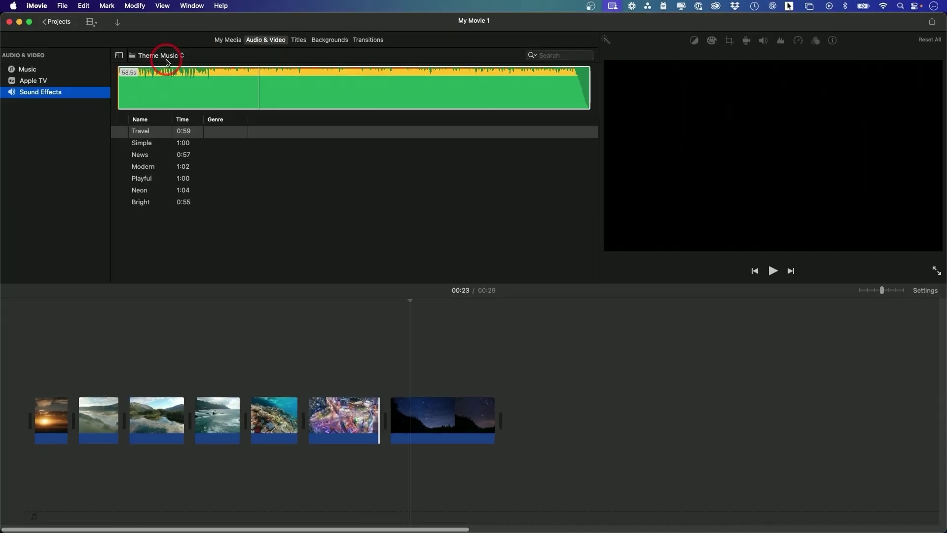
left_click(168, 56)
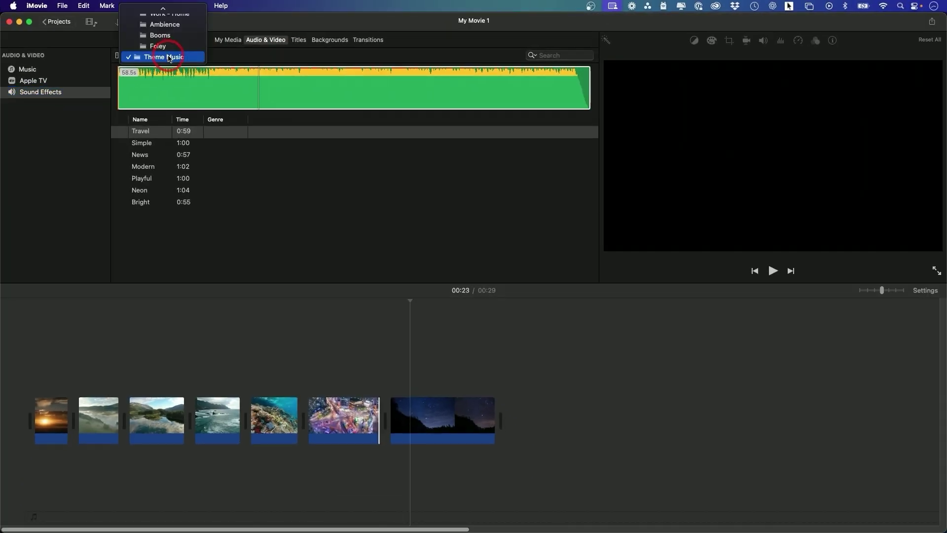
scroll(169, 58, "up", 5)
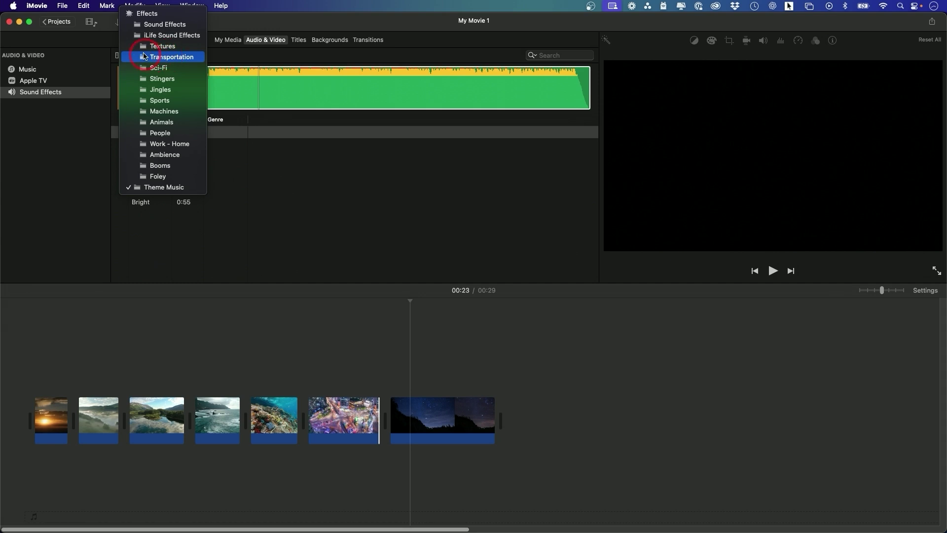
left_click(286, 187)
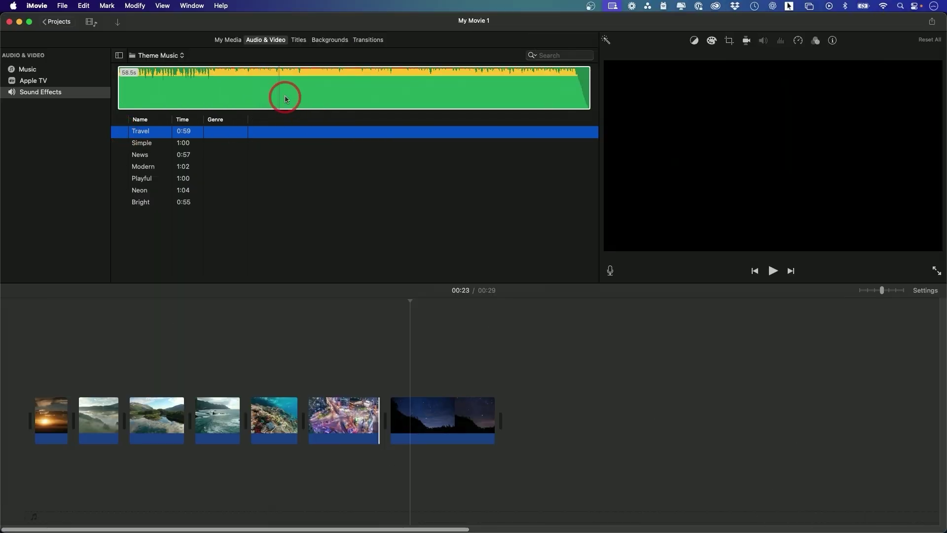
left_click(227, 110)
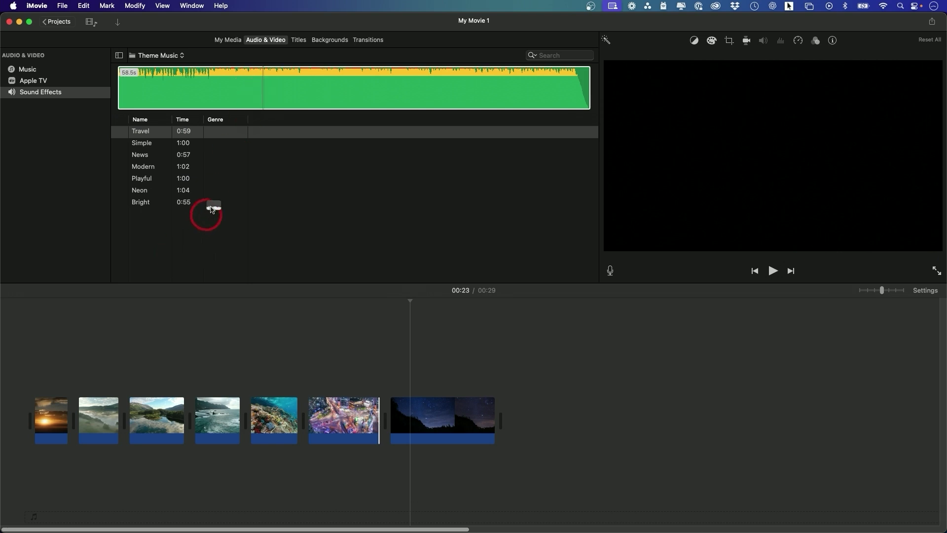
Place the Travel song beneath the seven clips, play it back, and select its overrunning end
left_click_drag(230, 93, 34, 516)
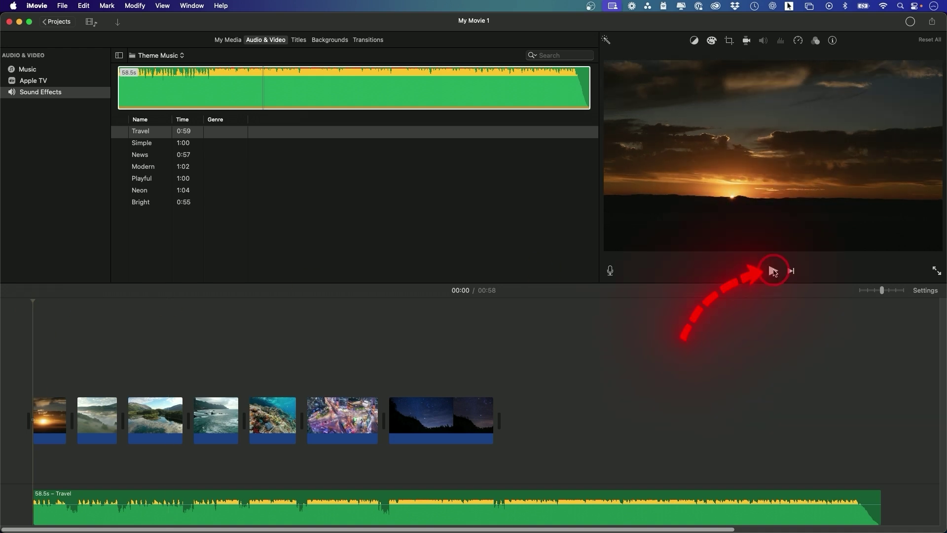
left_click(773, 271)
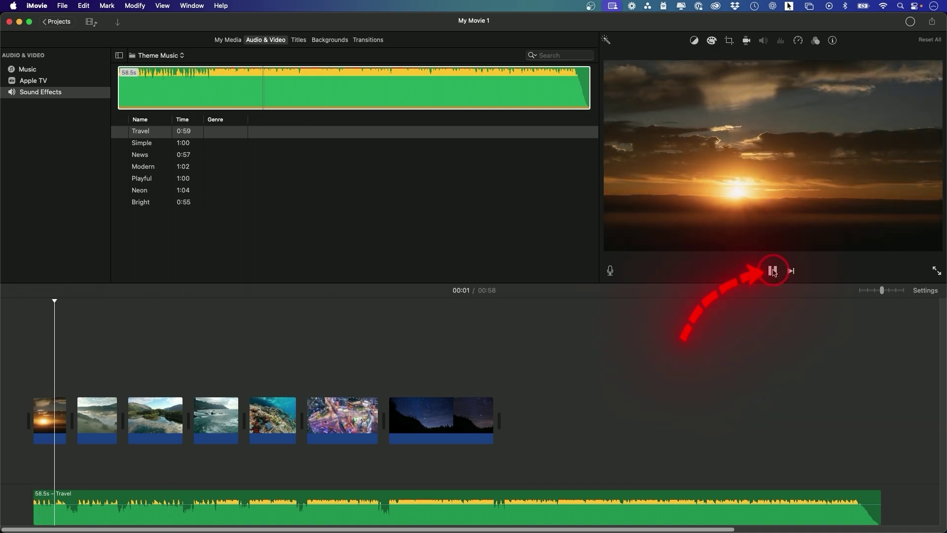
left_click(773, 271)
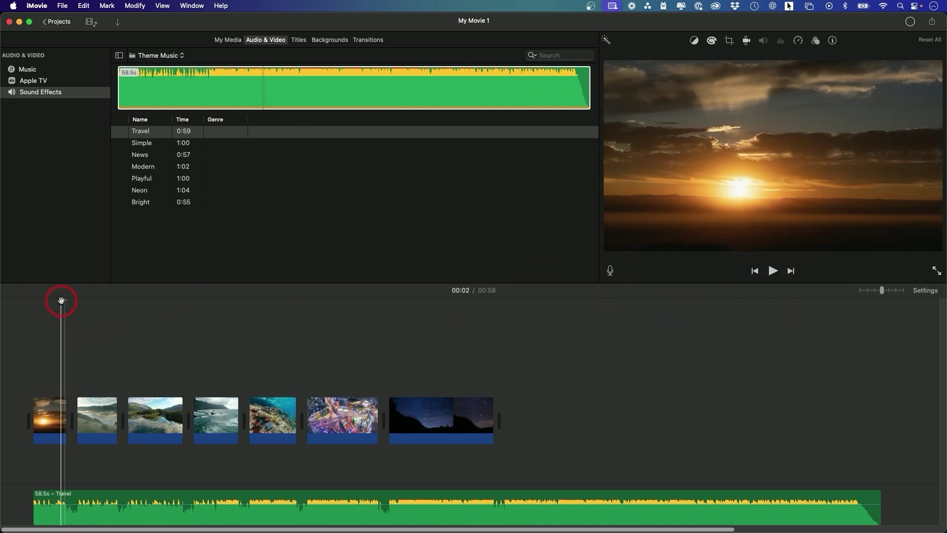
left_click(14, 307)
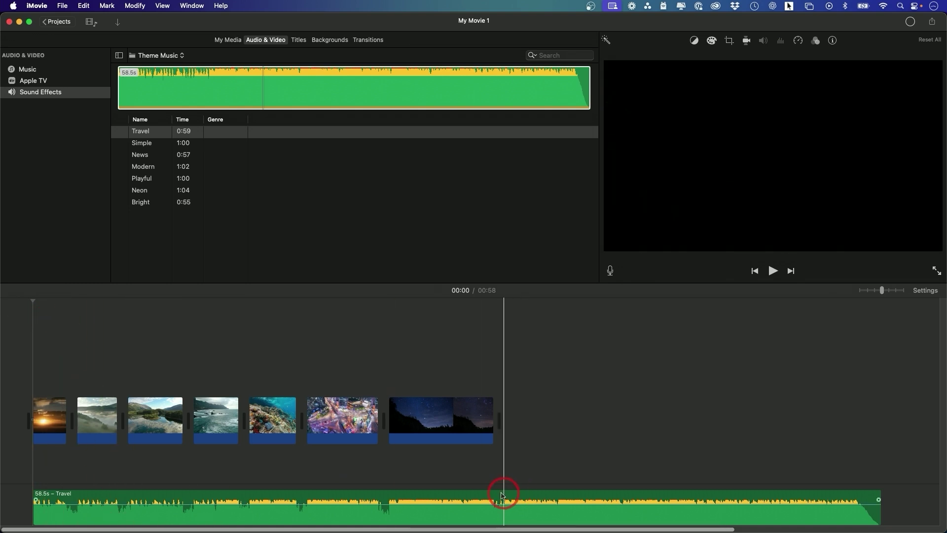
left_click(883, 496)
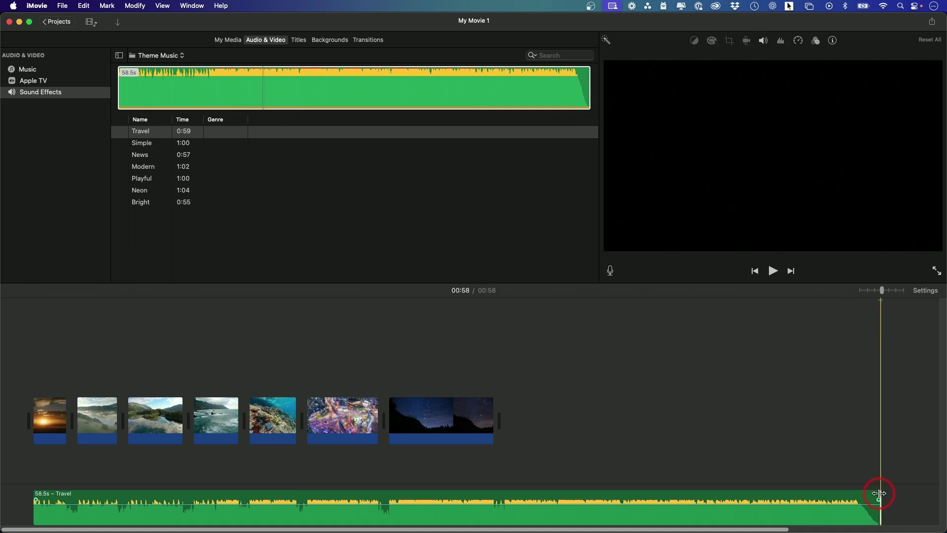
Trim the Travel music to end with the last clip and add a long fade-out
left_click_drag(878, 493, 494, 496)
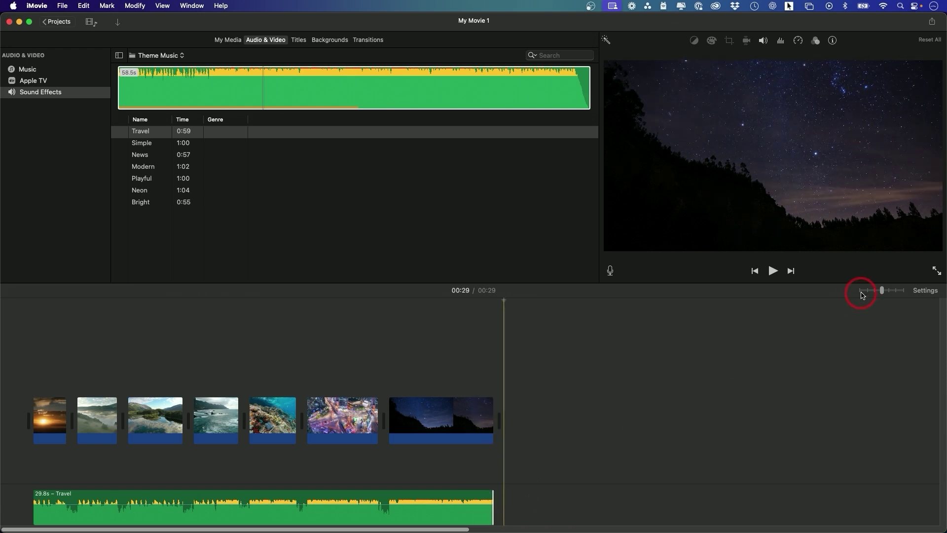
left_click_drag(882, 290, 896, 291)
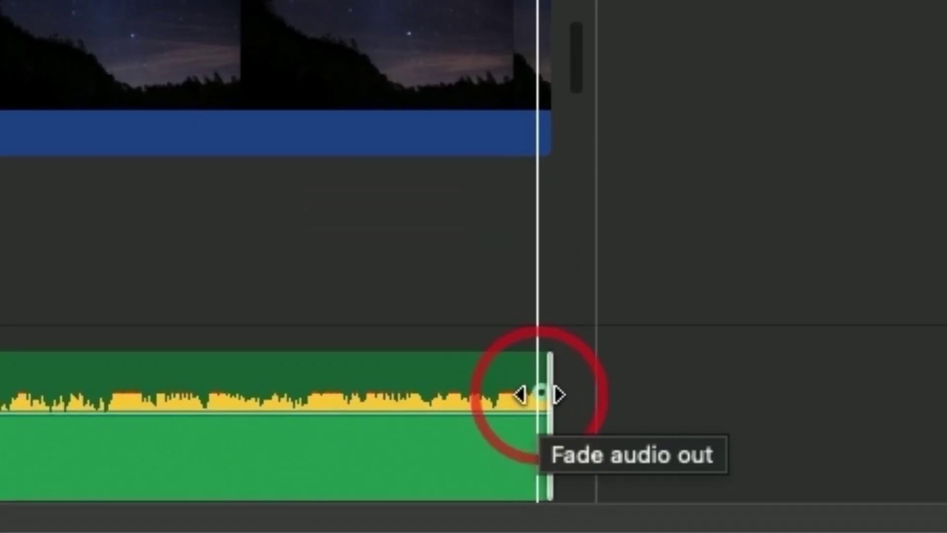
left_click_drag(540, 395, 369, 400)
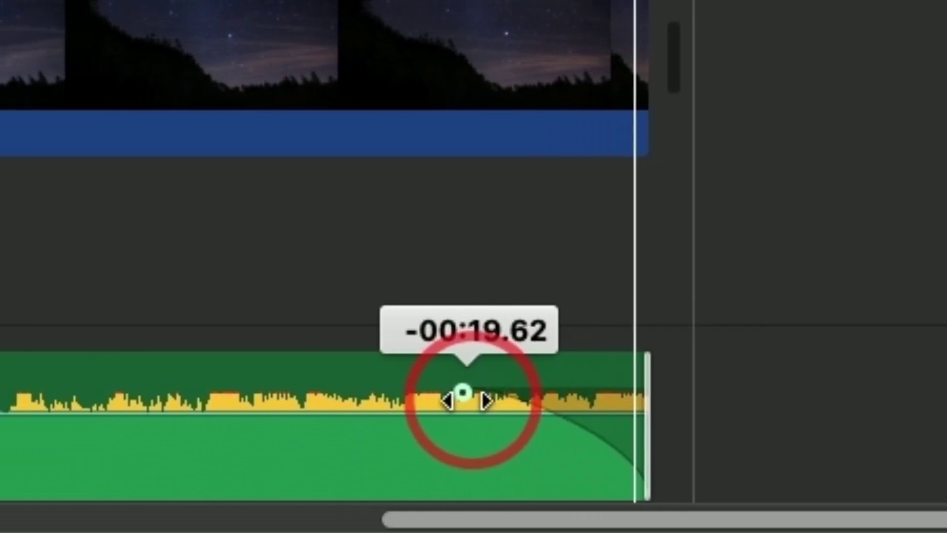
left_click_drag(463, 393, 186, 393)
left_click_drag(309, 393, 308, 393)
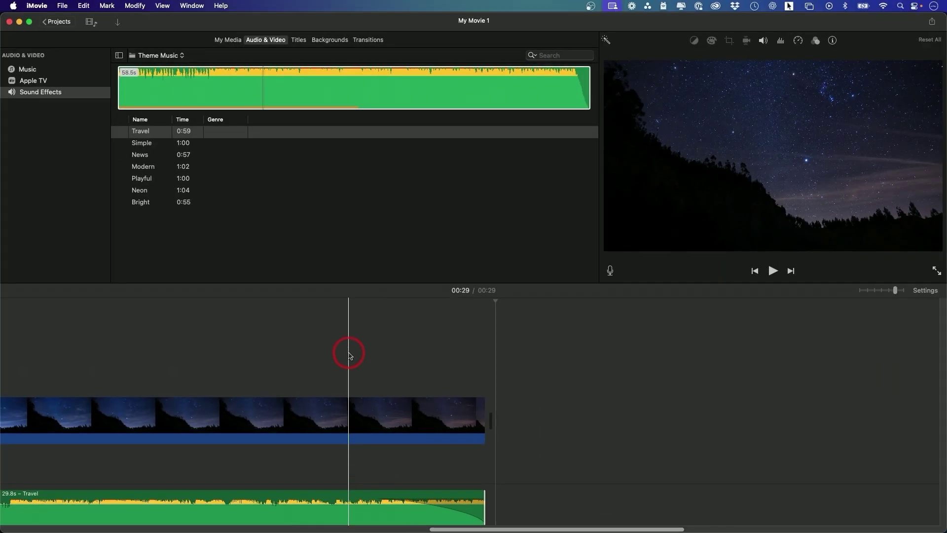
Place the playhead near the movie's end and select the Travel music clip
left_click(332, 313)
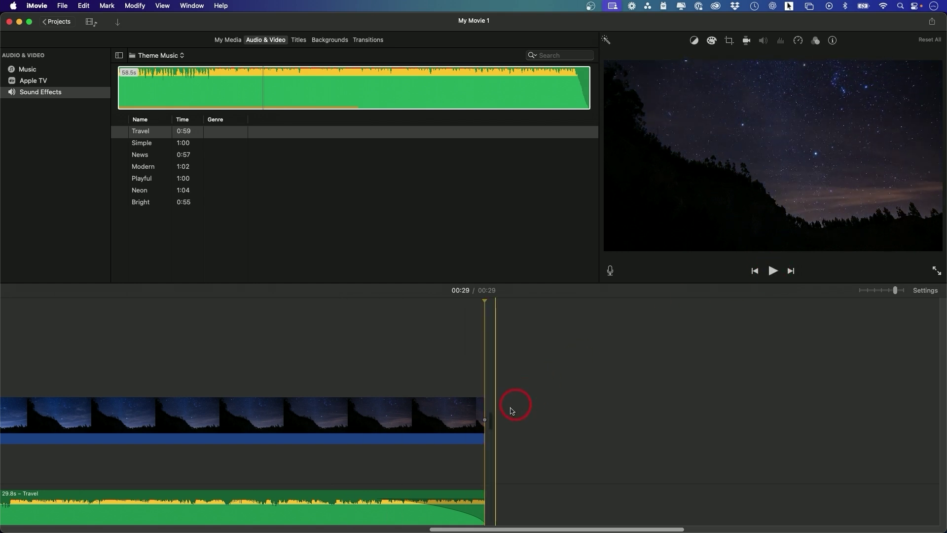
scroll(483, 417, "left", 15)
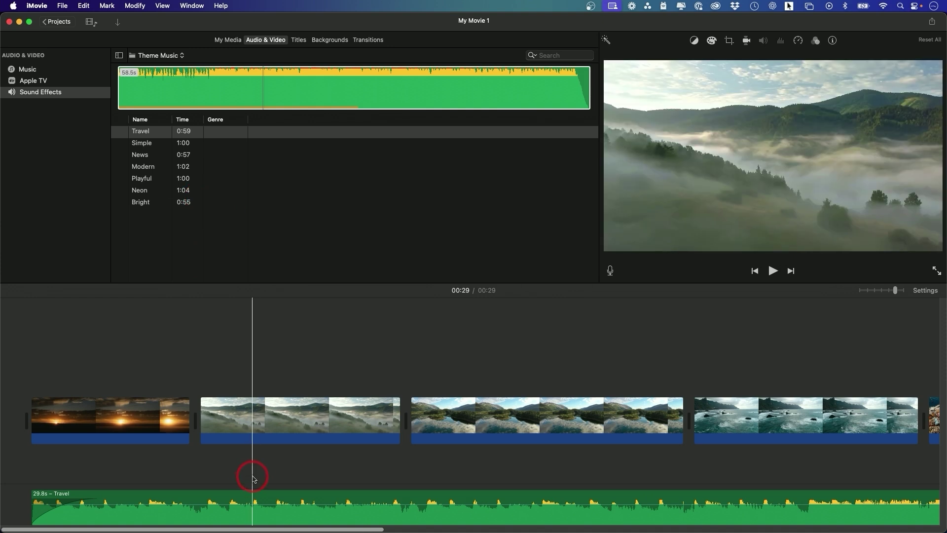
left_click(239, 495)
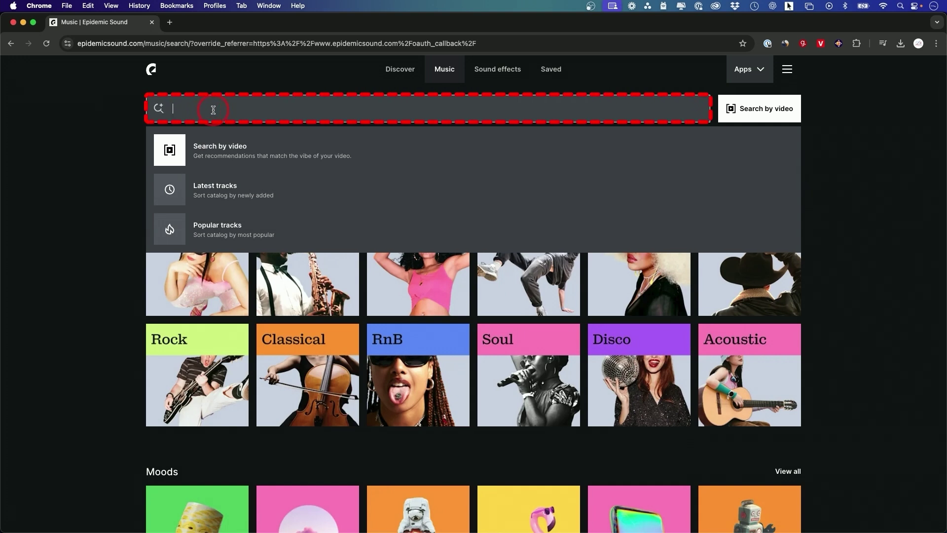
Search 'travel' and list #travelmusic tracks by Best Match with the Popular waveform view
type("travel")
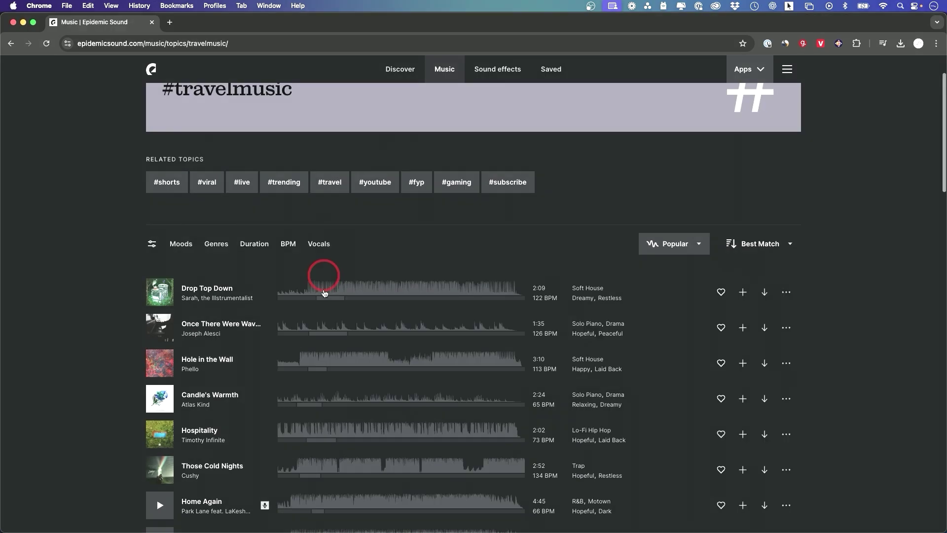
scroll(335, 266, "down", 1)
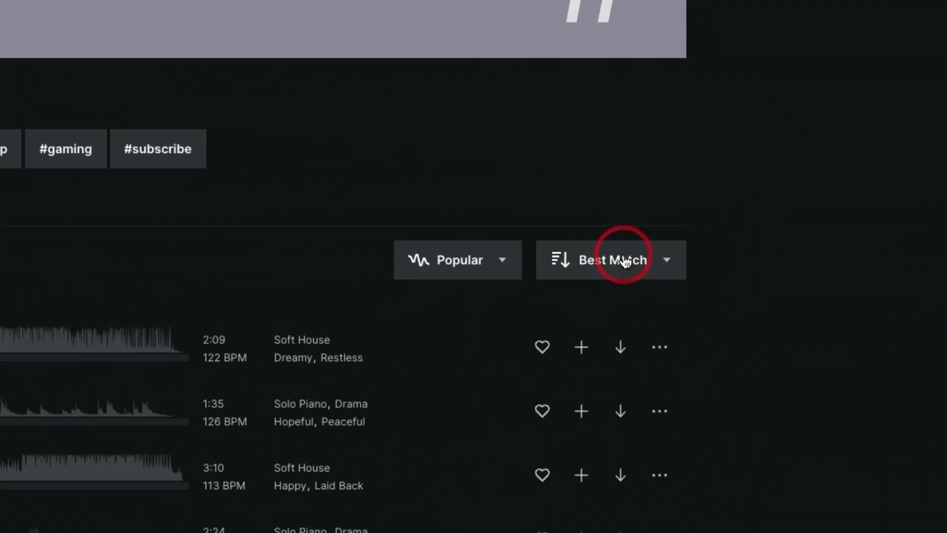
left_click(762, 240)
left_click(547, 322)
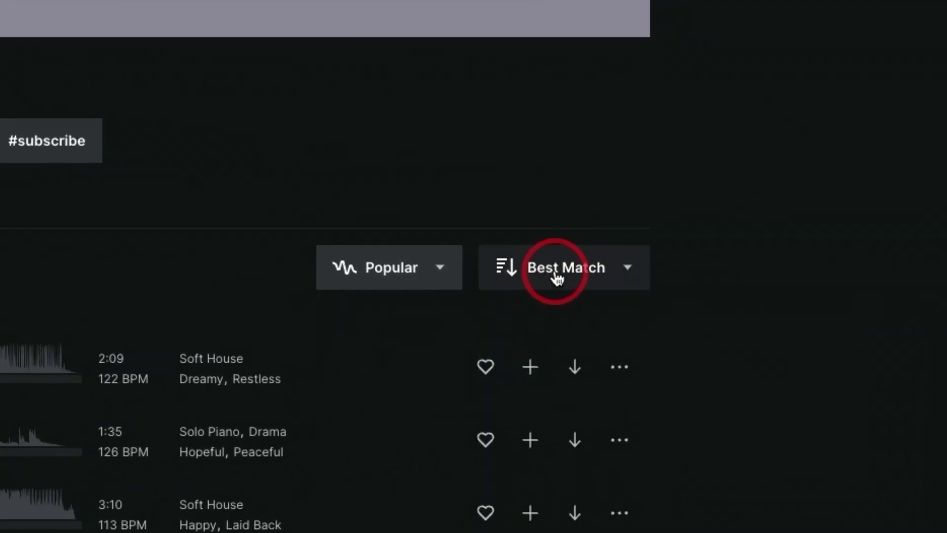
left_click(434, 278)
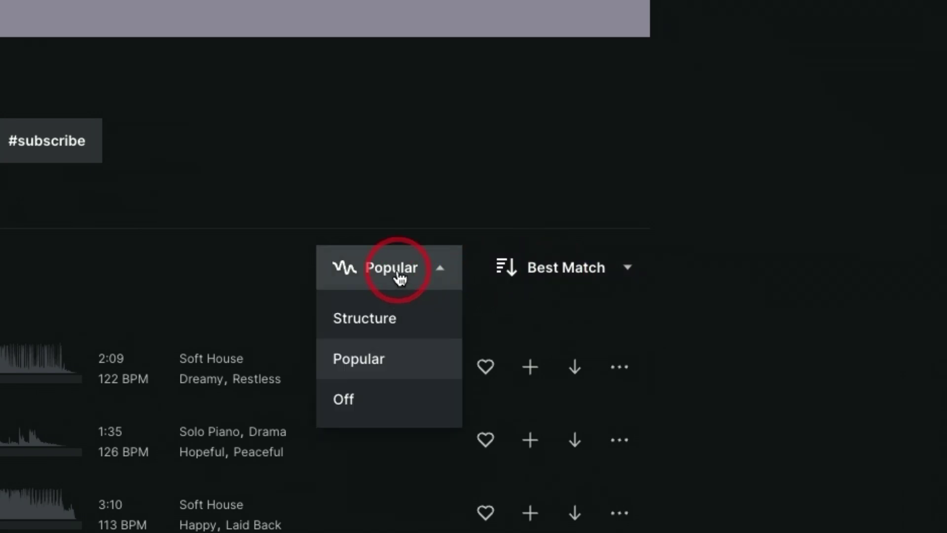
left_click(375, 364)
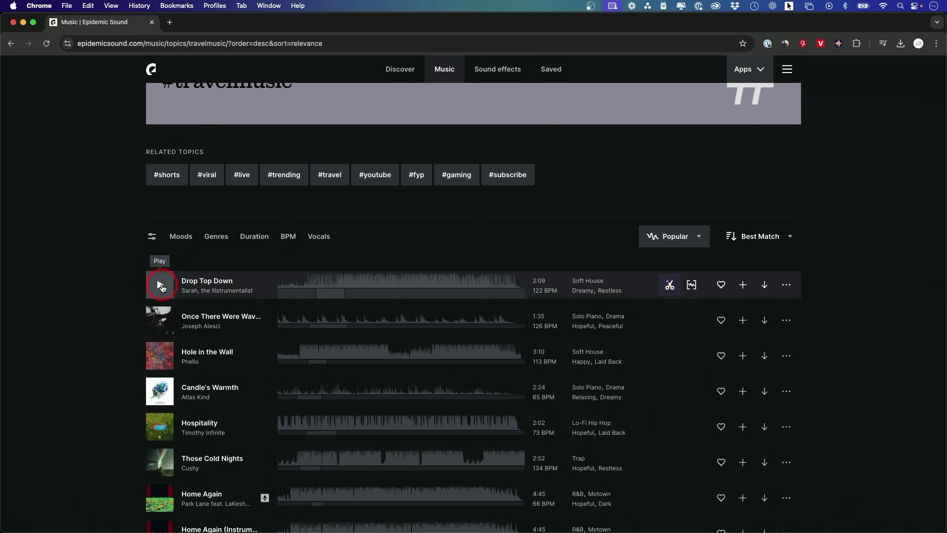
Preview the tracks Once There Were Waves, Hole in the Wall and Those Cold Nights
left_click(158, 321)
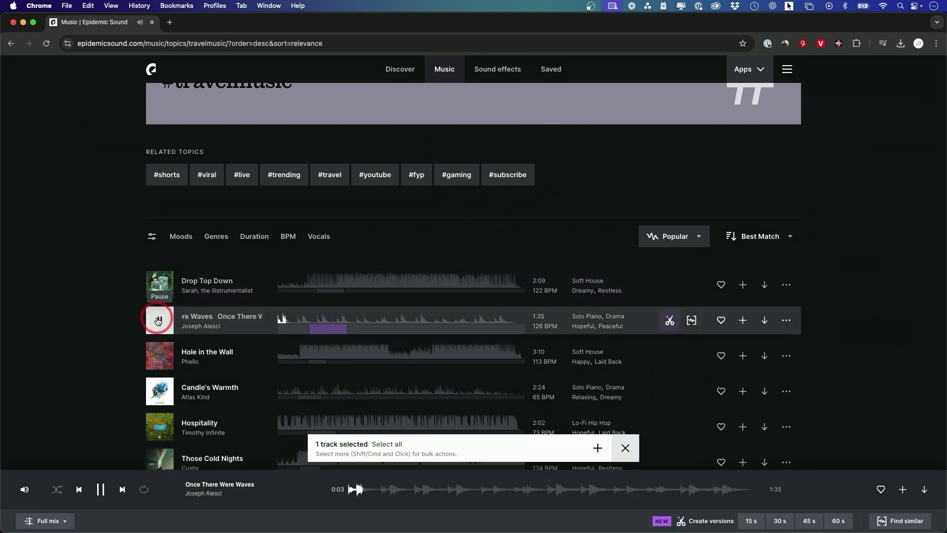
left_click(159, 355)
scroll(159, 390, "down", 3)
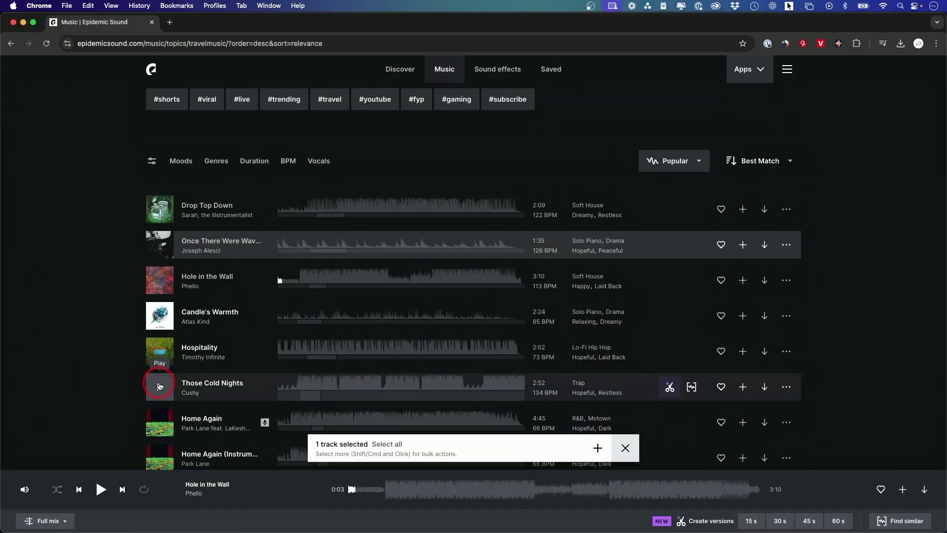
left_click(159, 386)
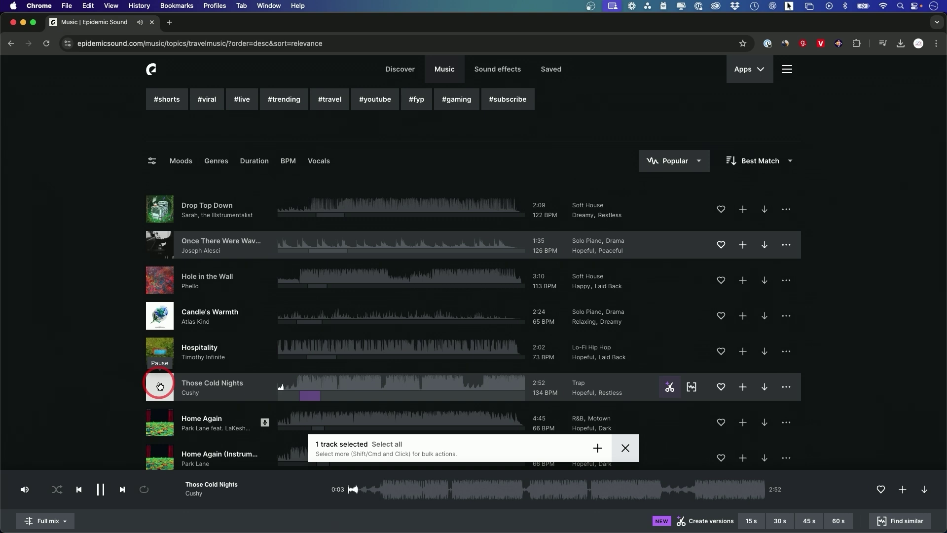
left_click(159, 387)
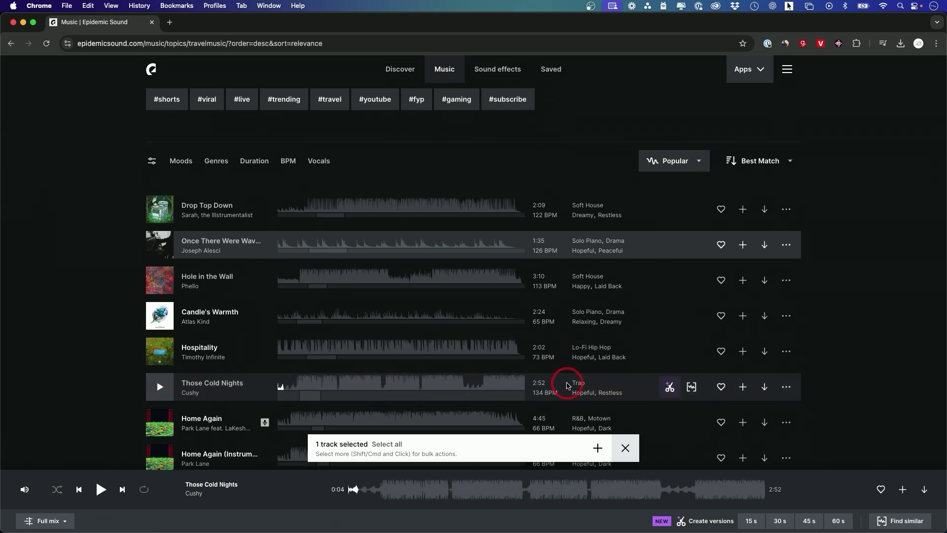
Return to the Discover home page and start a new music search
scroll(567, 386, "up", 5)
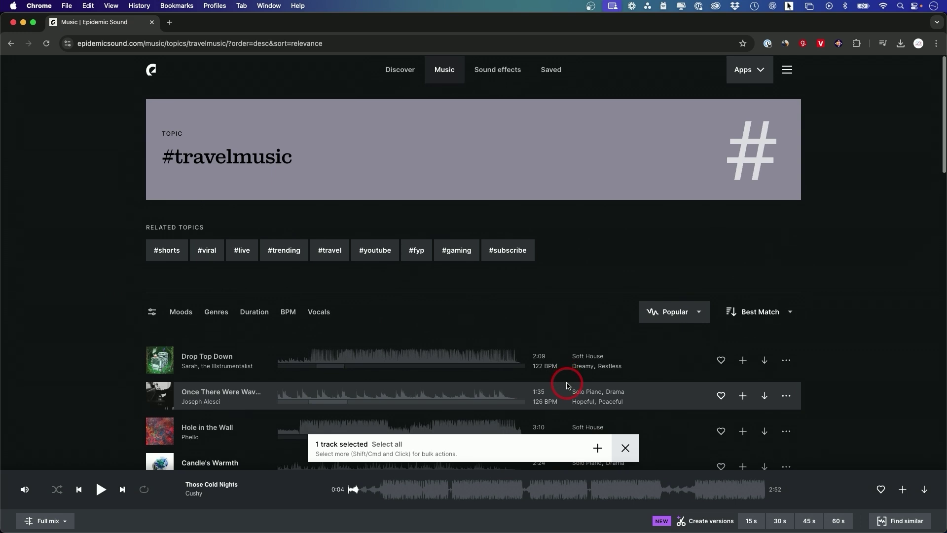
left_click(157, 82)
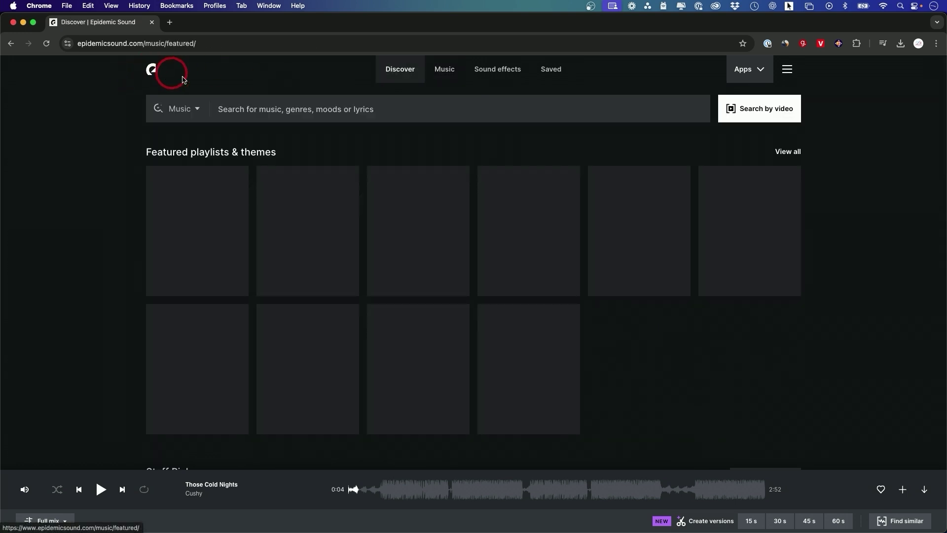
left_click(269, 109)
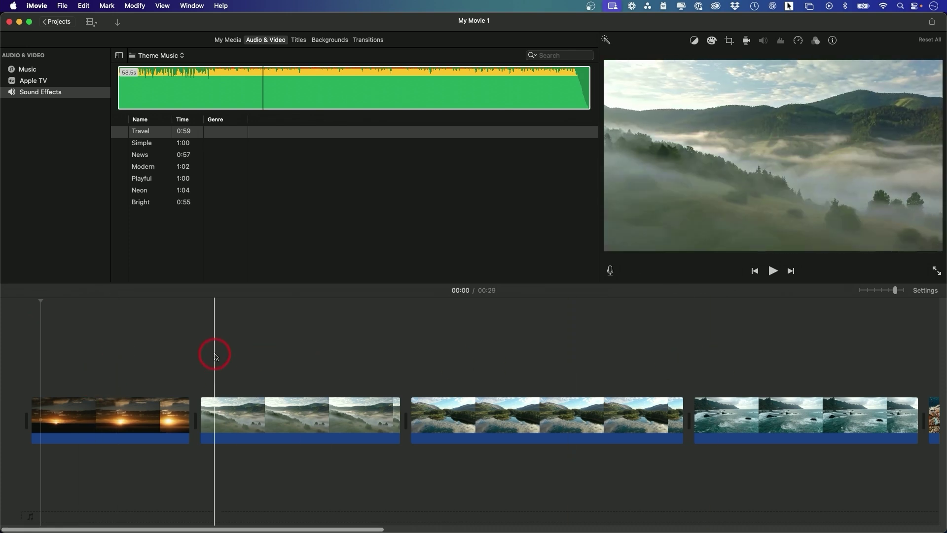
Open the export-to-file settings for My Movie 1, keeping the Video and Audio format
left_click(62, 5)
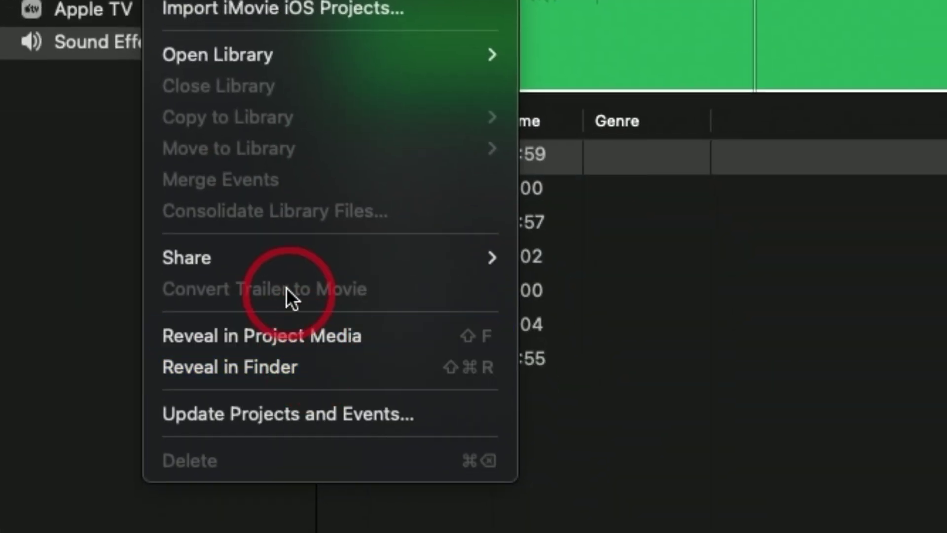
mouse_move(280, 256)
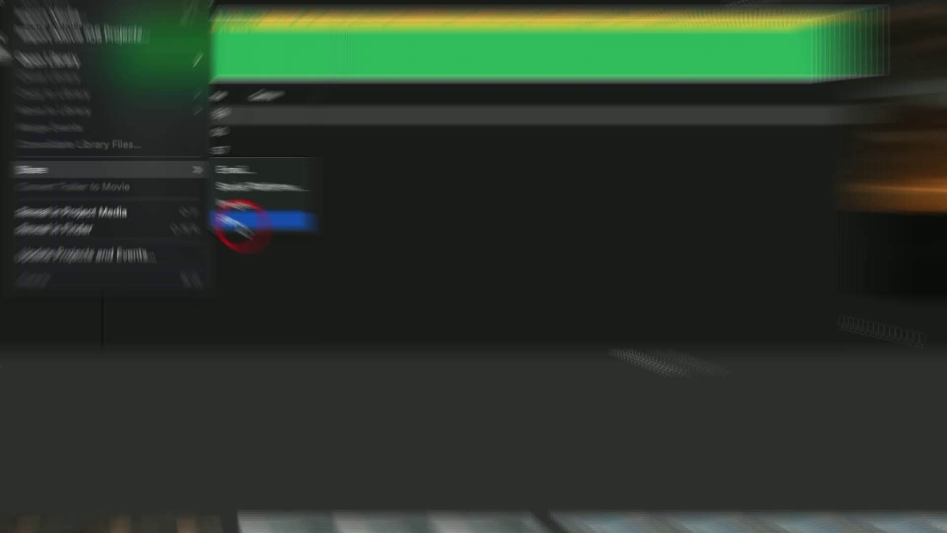
left_click(426, 327)
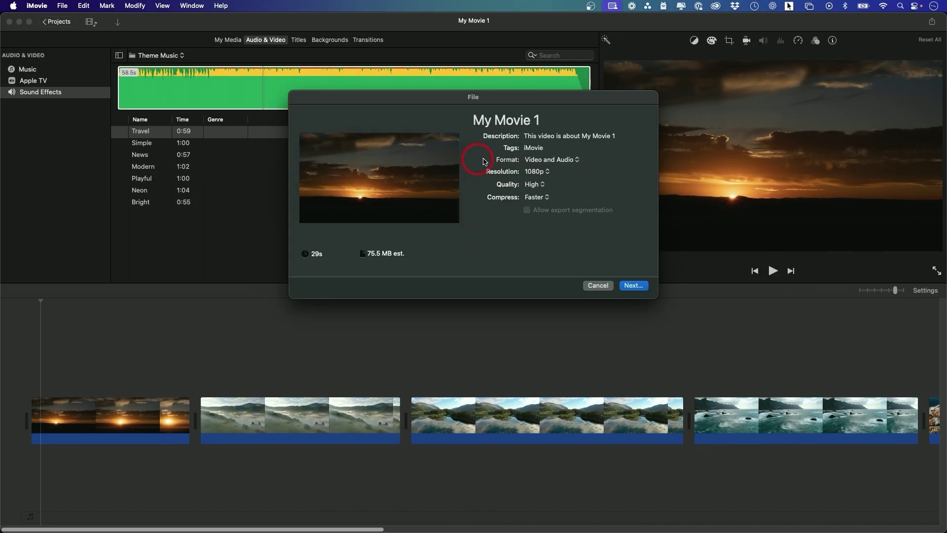
left_click(545, 163)
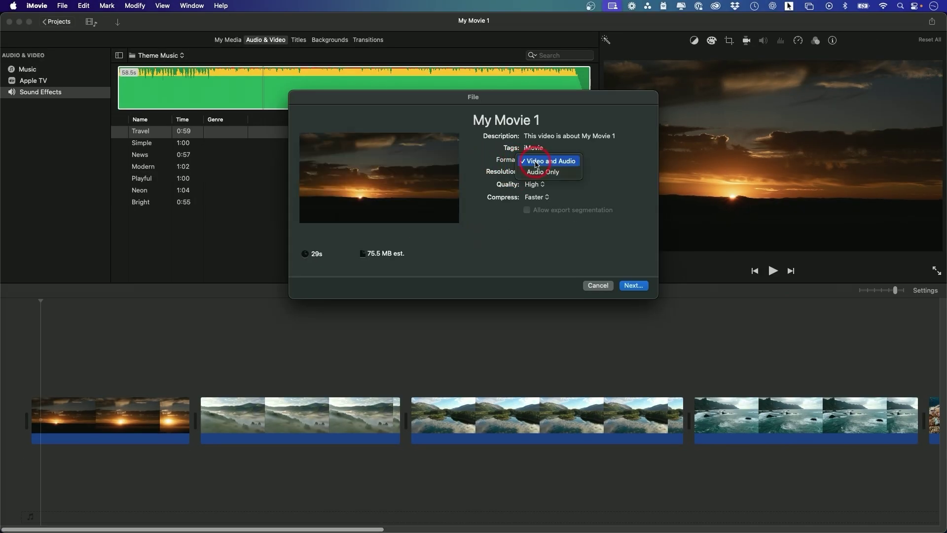
left_click(537, 163)
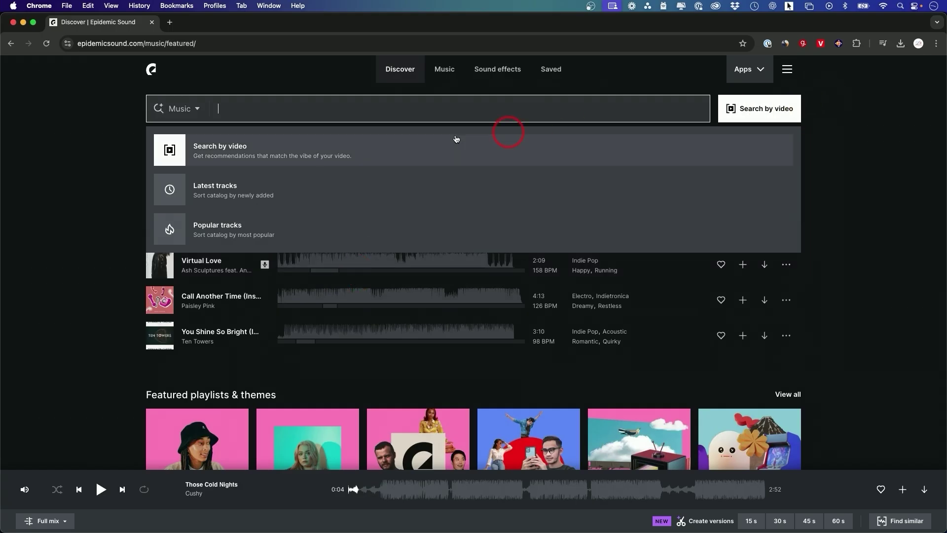
Use Search by video with the sunrise timelapse clip to get matching music recommendations
left_click(195, 152)
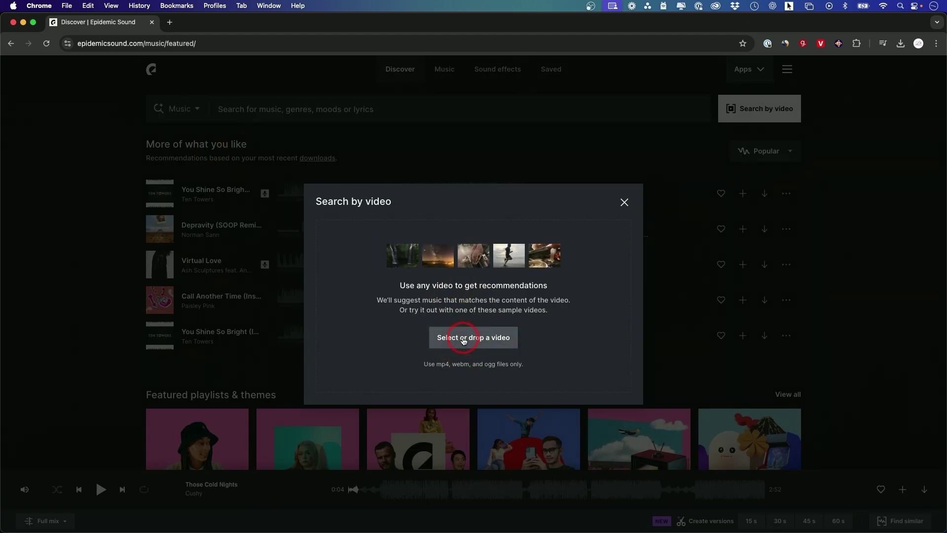
left_click(464, 340)
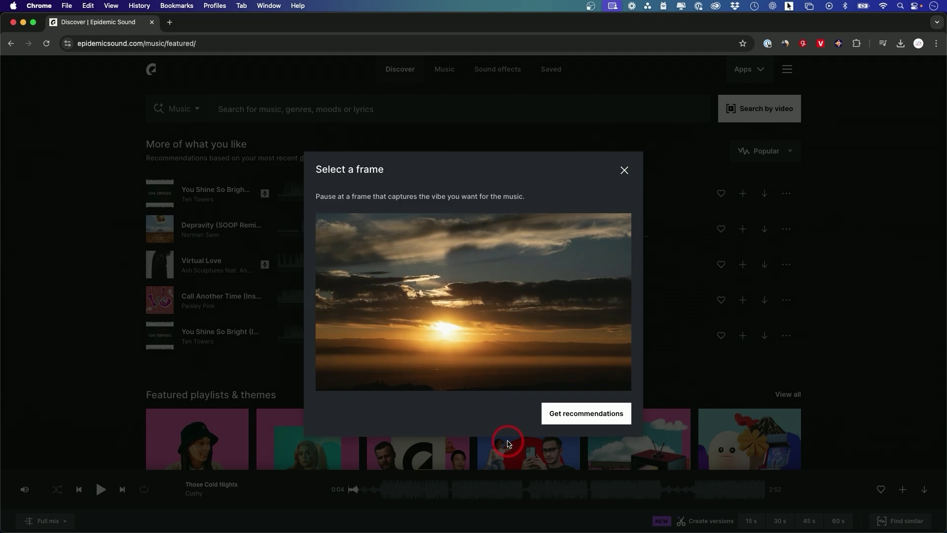
left_click(557, 418)
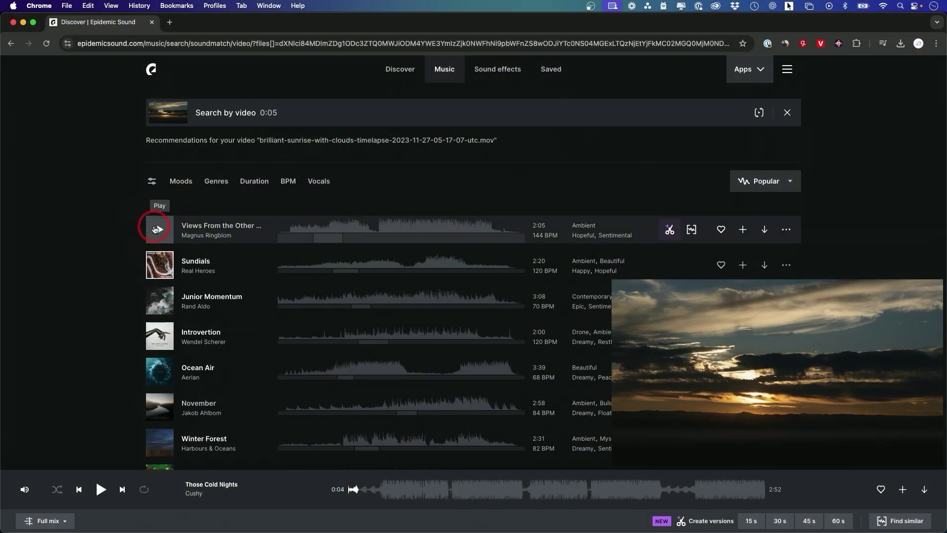
Preview the Junior Momentum, Introvertion and 4 Miles instrumental tracks
left_click(163, 302)
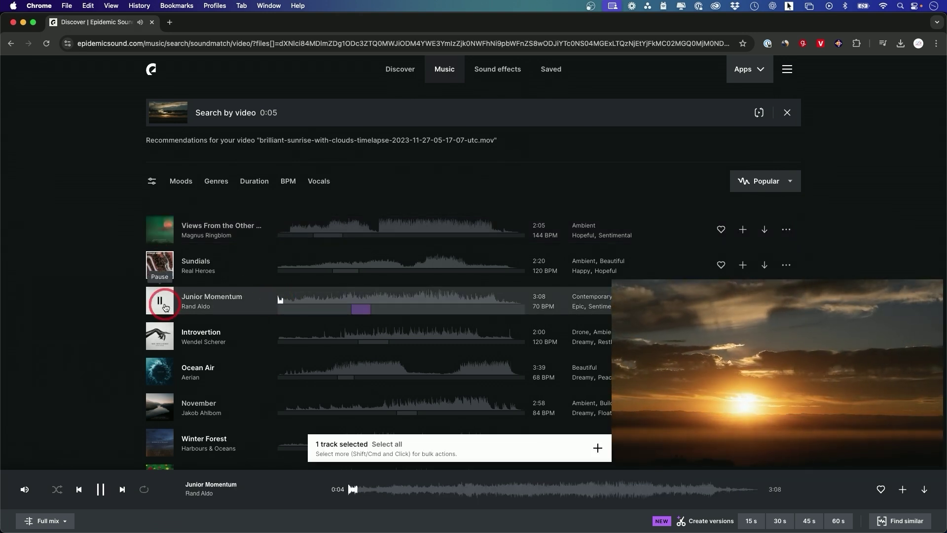
left_click(164, 304)
left_click(160, 337)
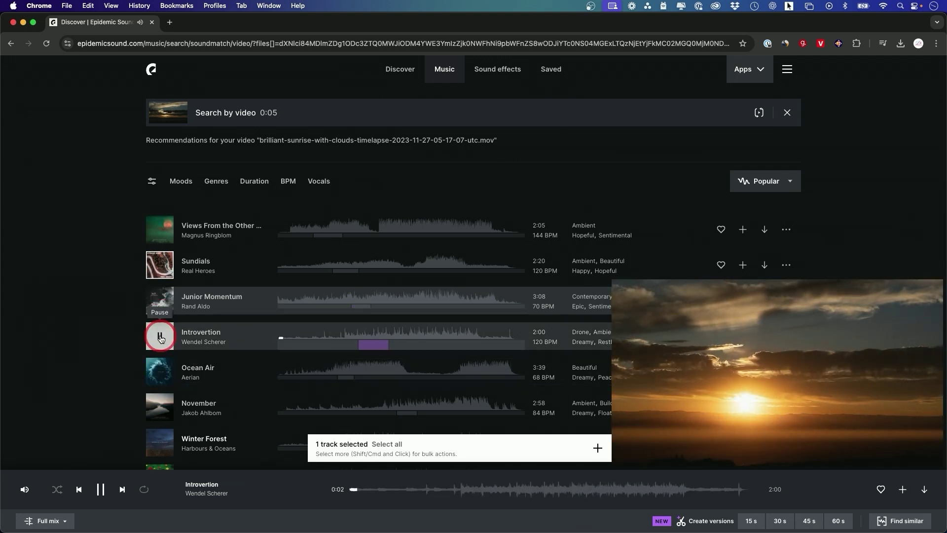
scroll(159, 394, "down", 2)
left_click(160, 379)
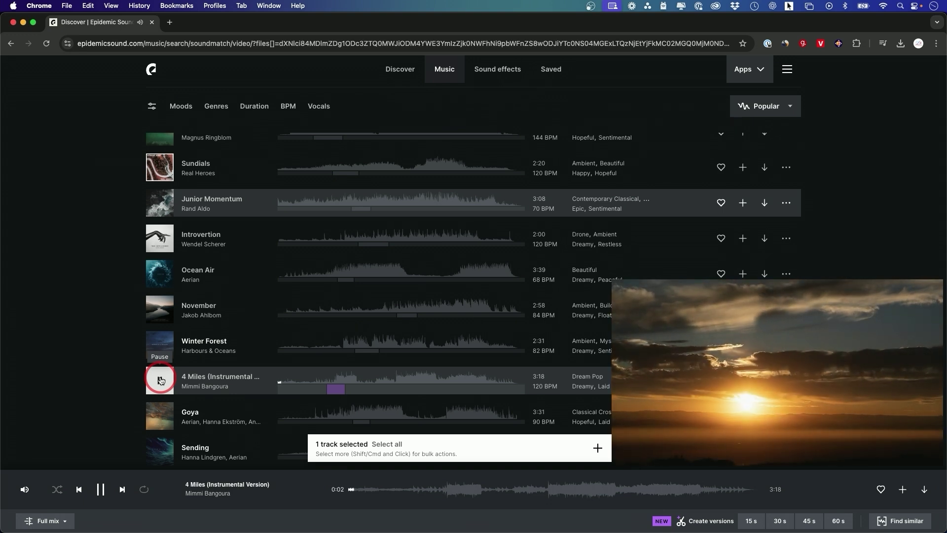
left_click(160, 380)
Replay Junior Momentum and start creating shortened versions of it
scroll(436, 301, "up", 2)
scroll(436, 301, "up", 1)
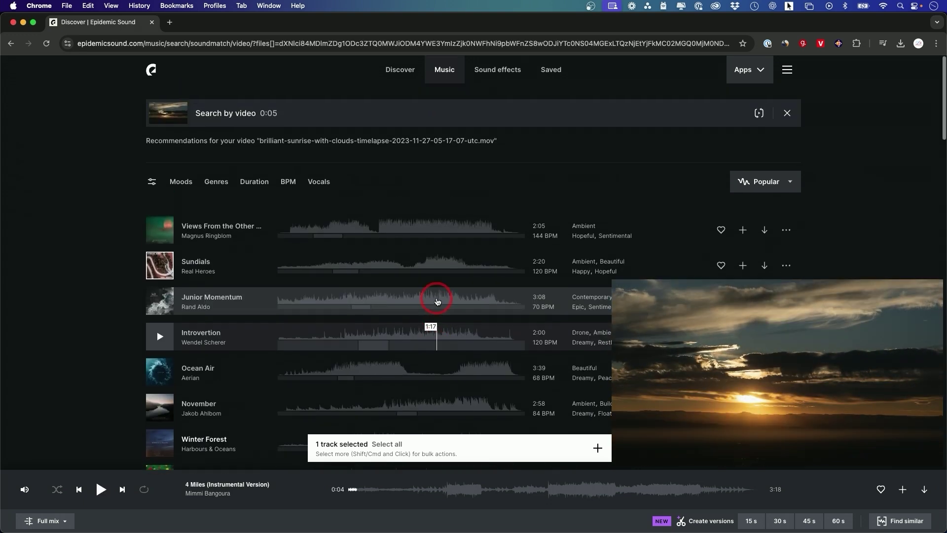
scroll(225, 335, "down", 1)
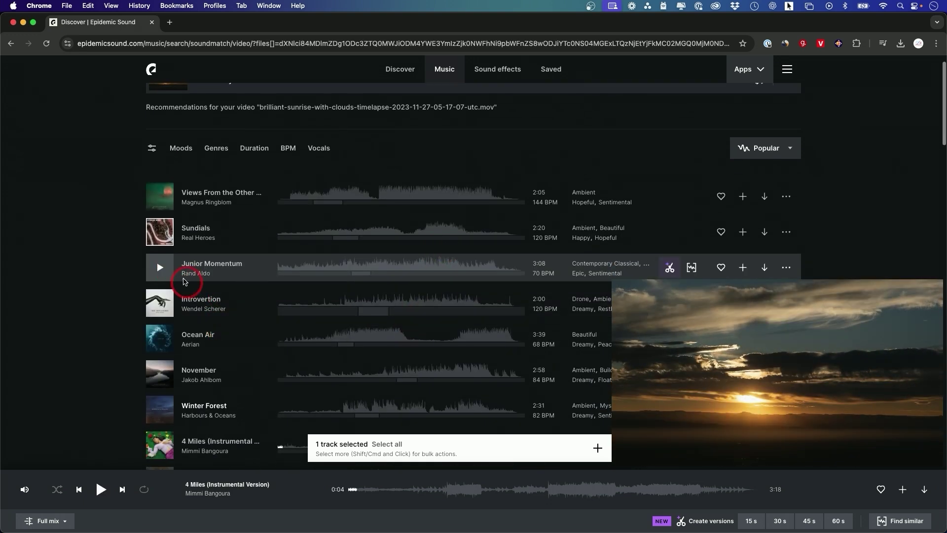
left_click(160, 270)
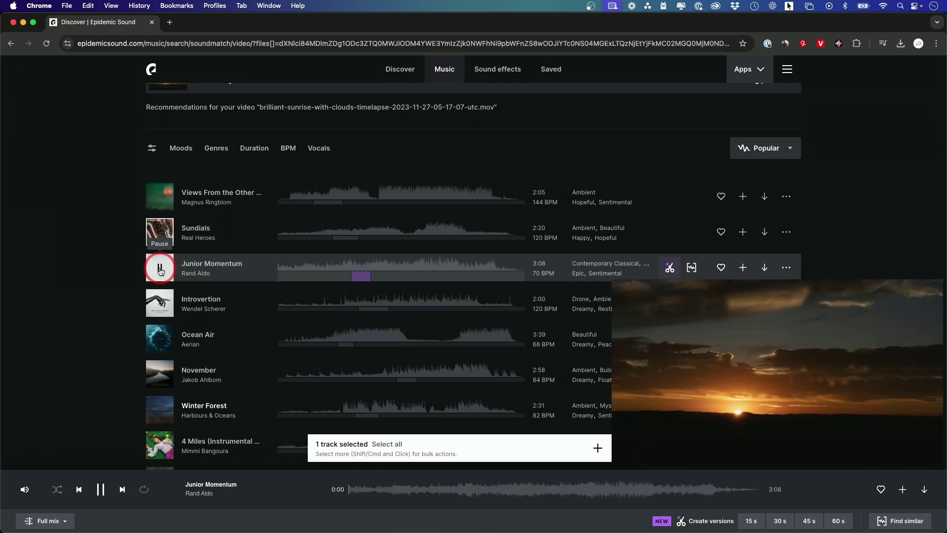
left_click(184, 273)
scroll(184, 273, "down", 1)
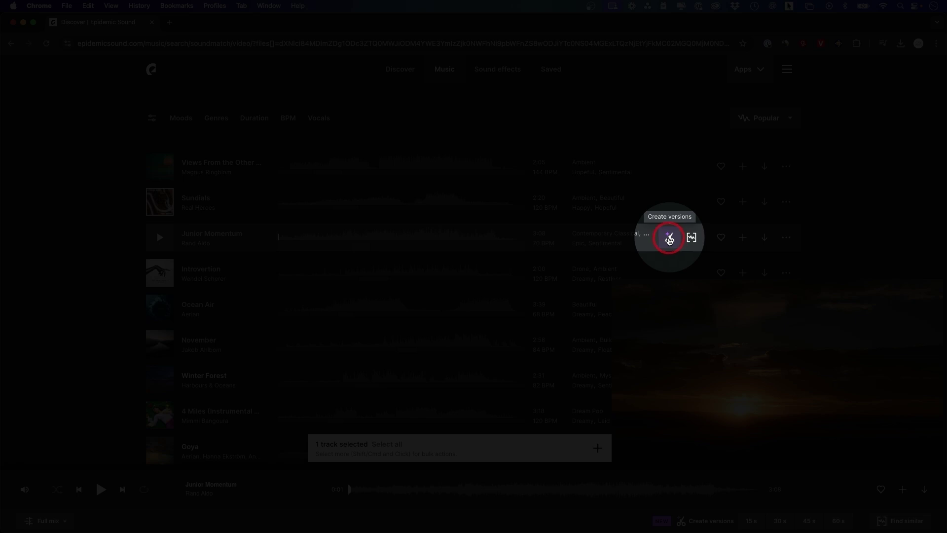
left_click(669, 239)
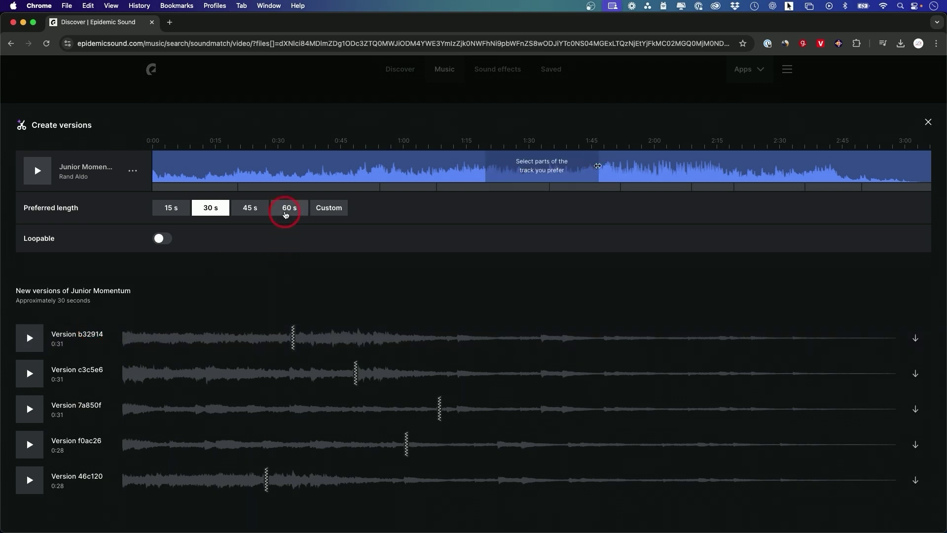
Request 60-second Junior Momentum versions with a 01:00 custom length, preferring the final section
left_click(286, 215)
left_click(334, 207)
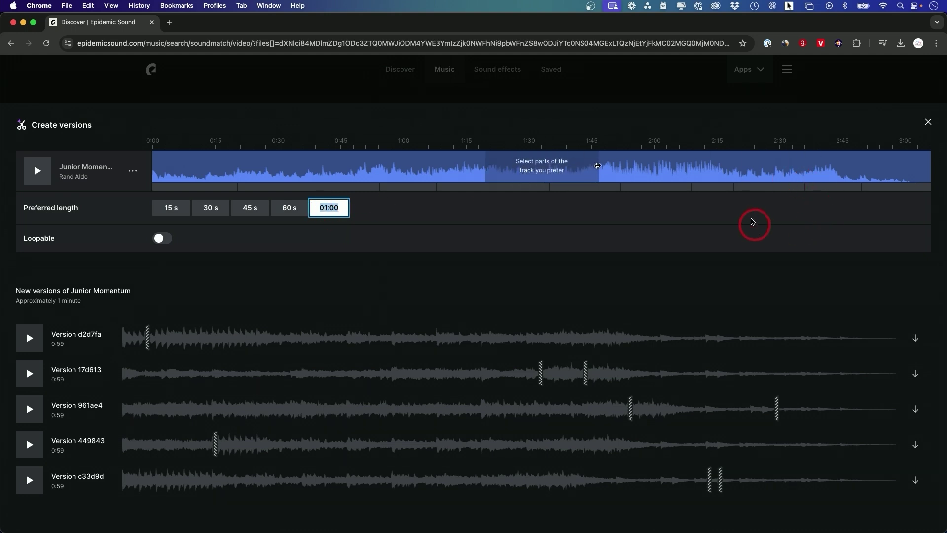
left_click(869, 187)
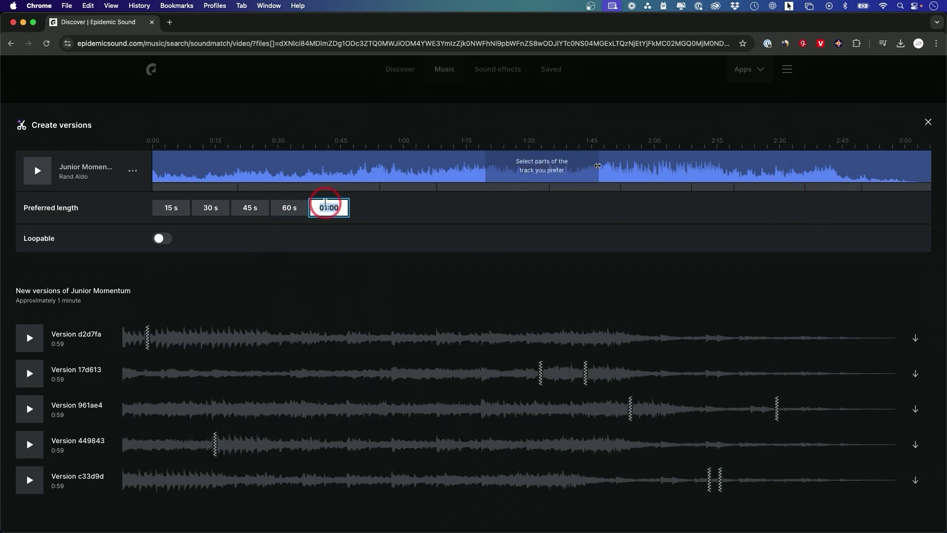
left_click(323, 207)
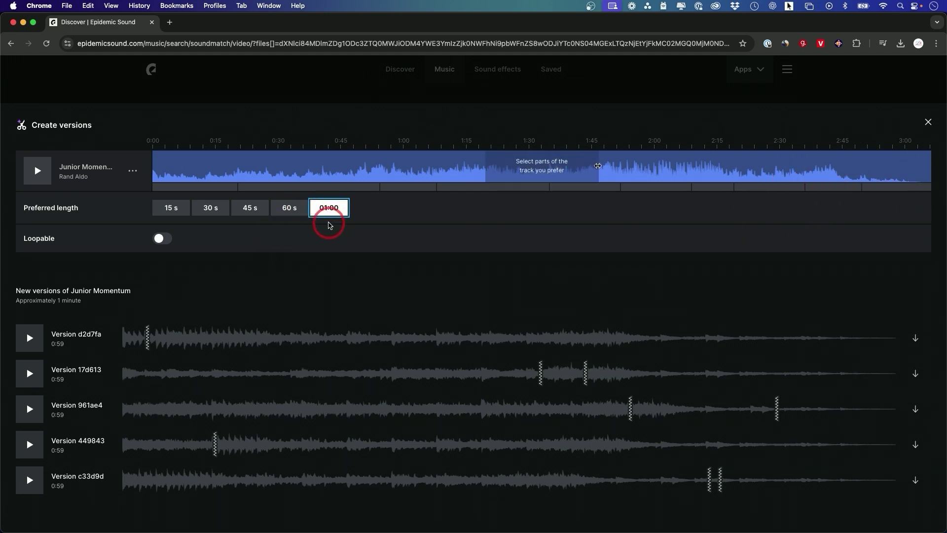
Change the custom length to 02:00, make the versions loopable, then switch to 30 s versions
key("BackSpace")
type("2")
key("Tab")
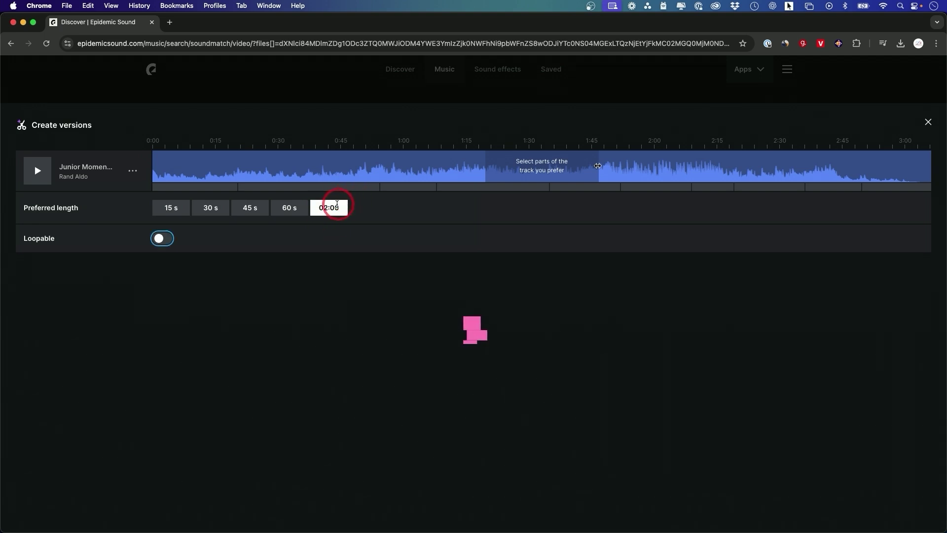
left_click(162, 240)
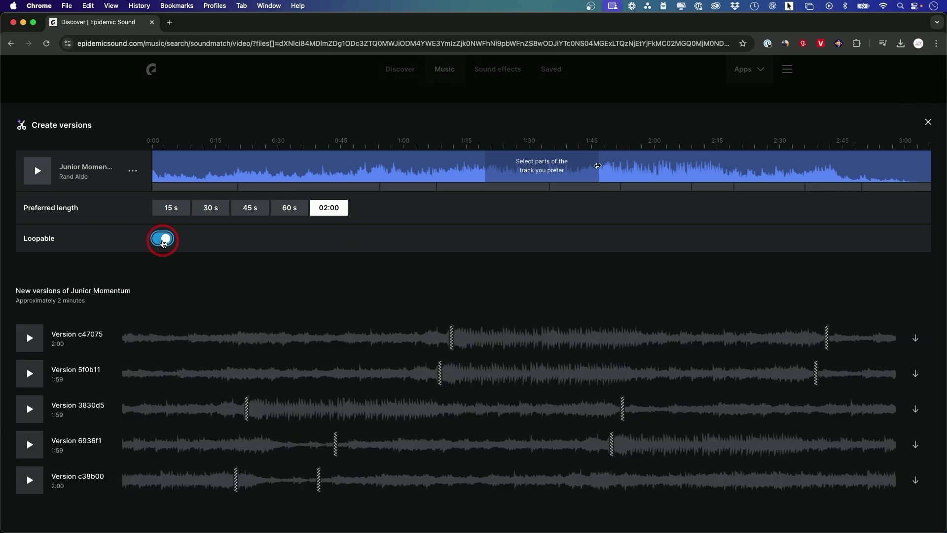
left_click(210, 211)
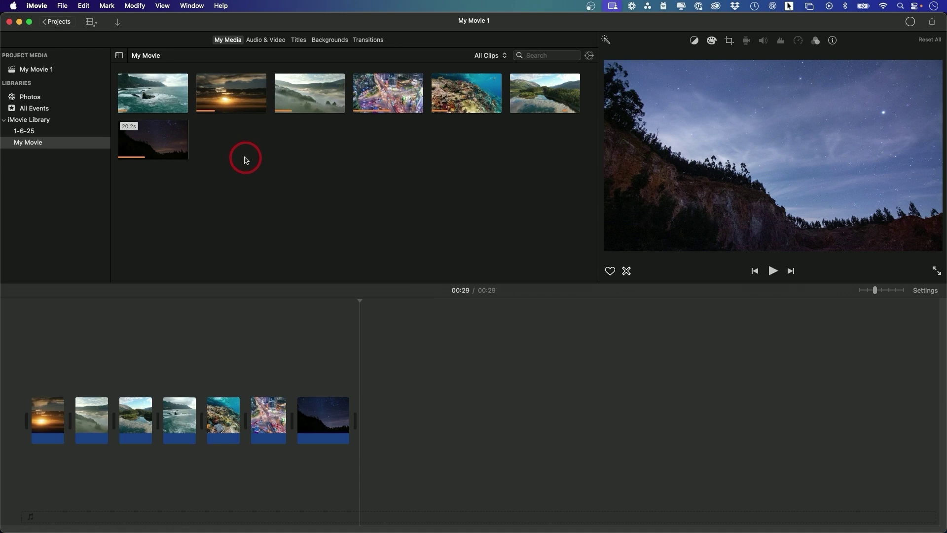
Import the 30.8-second Junior Momentum track and place it beneath the seven nature clips
left_click(62, 6)
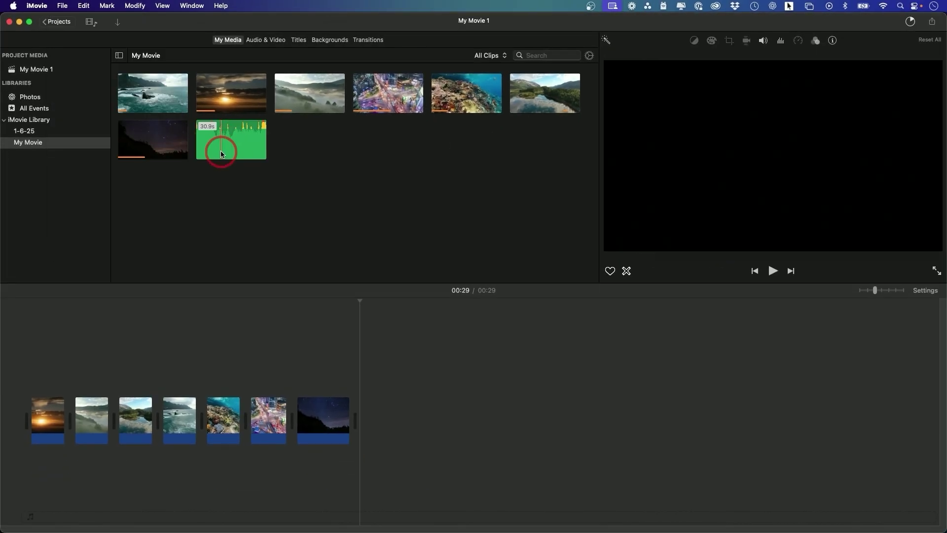
left_click(223, 149)
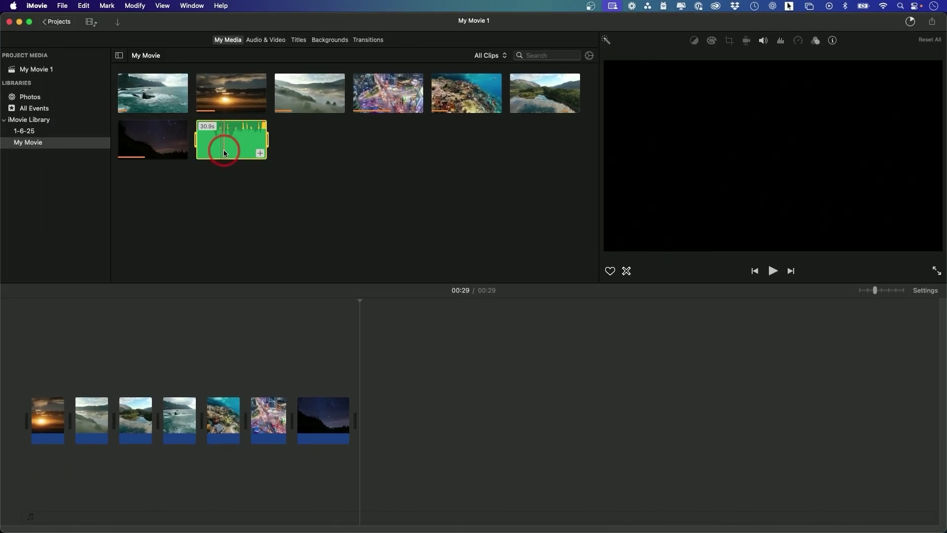
left_click(259, 154)
left_click(242, 404)
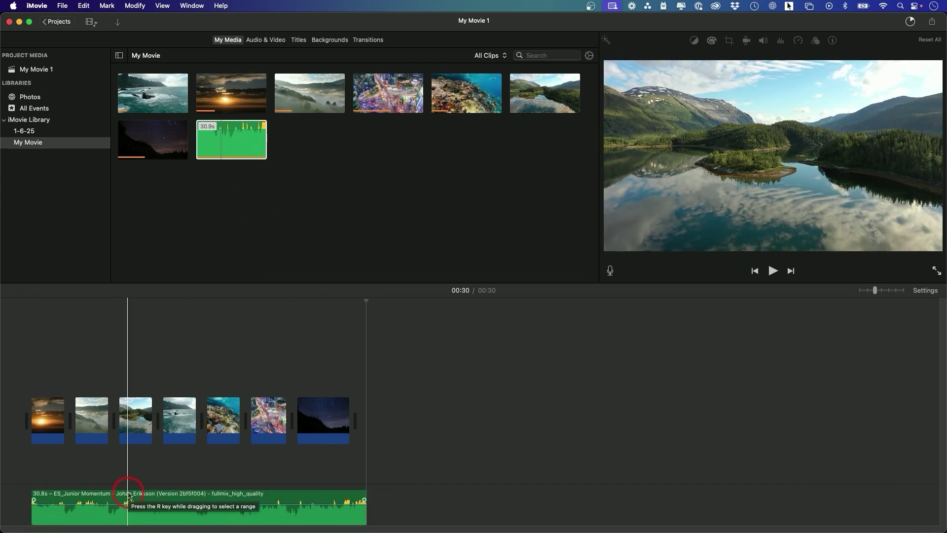
left_click(219, 485)
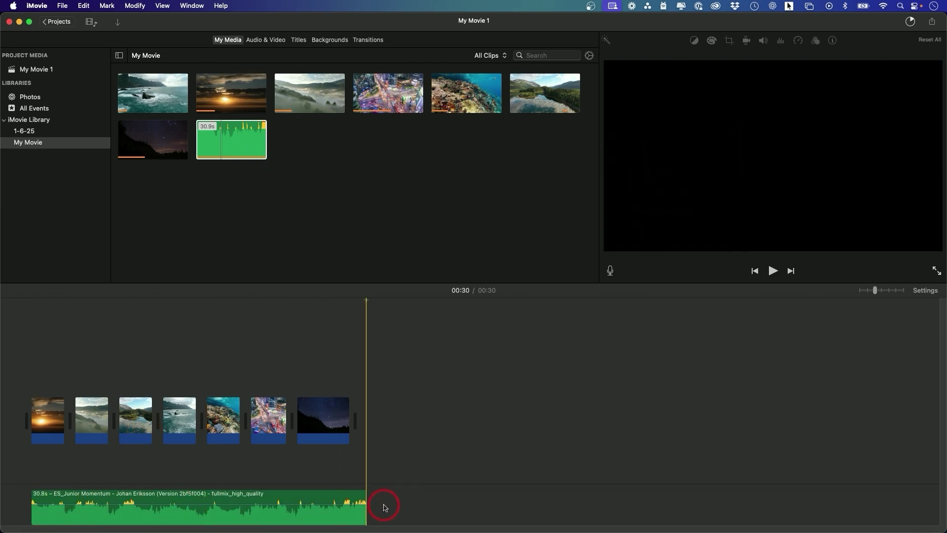
Fade out the end of the Junior Momentum music and extend the night-sky clip to 10.1 seconds
left_click_drag(363, 500, 328, 501)
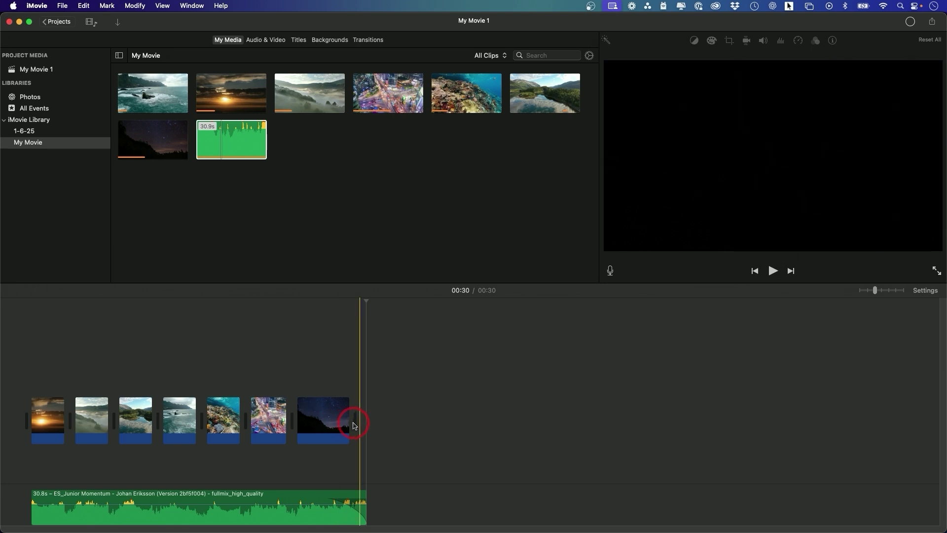
left_click_drag(353, 418, 354, 415)
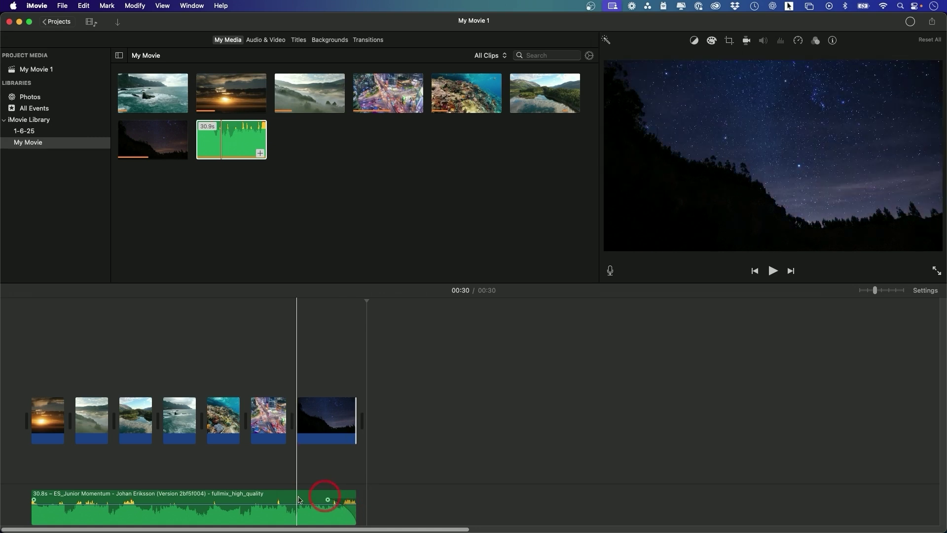
left_click(34, 501)
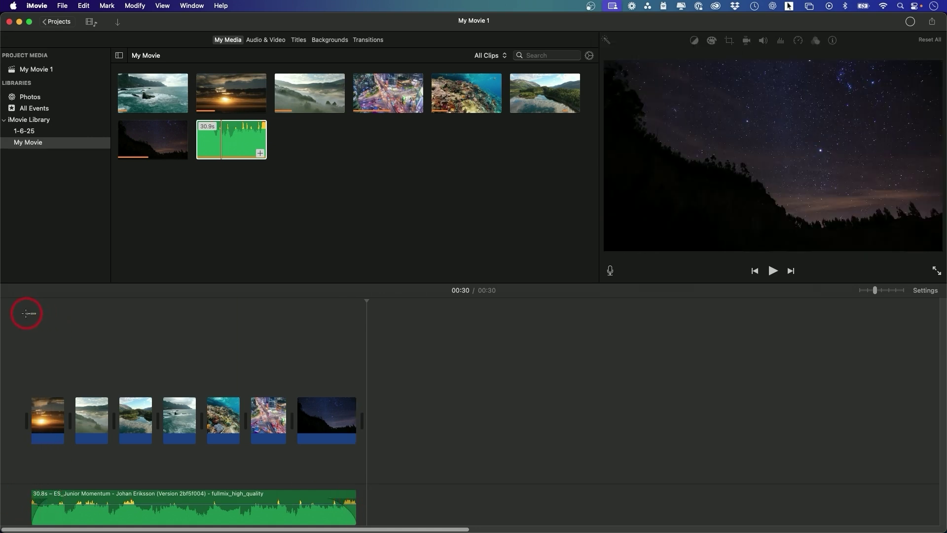
left_click(30, 309)
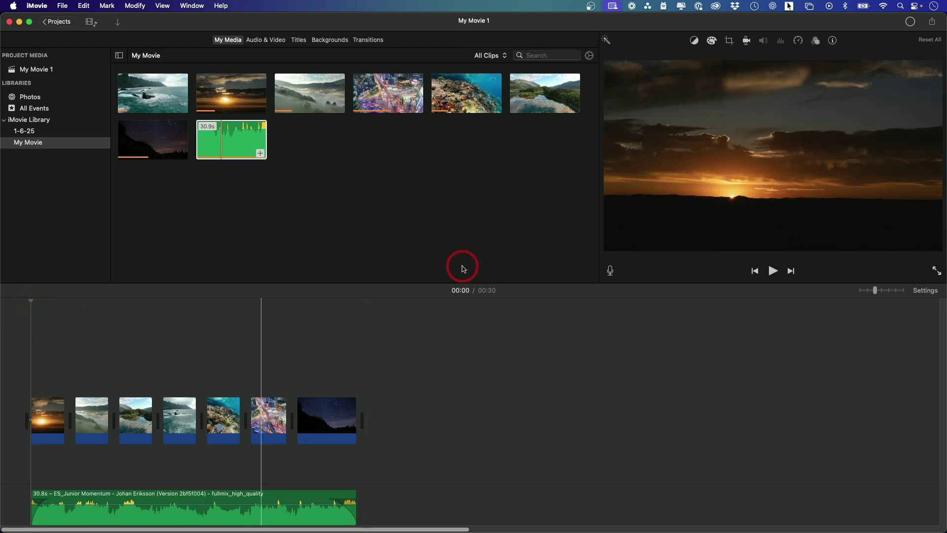
Play the movie's opening seconds with the Junior Momentum soundtrack, then pause
left_click(773, 272)
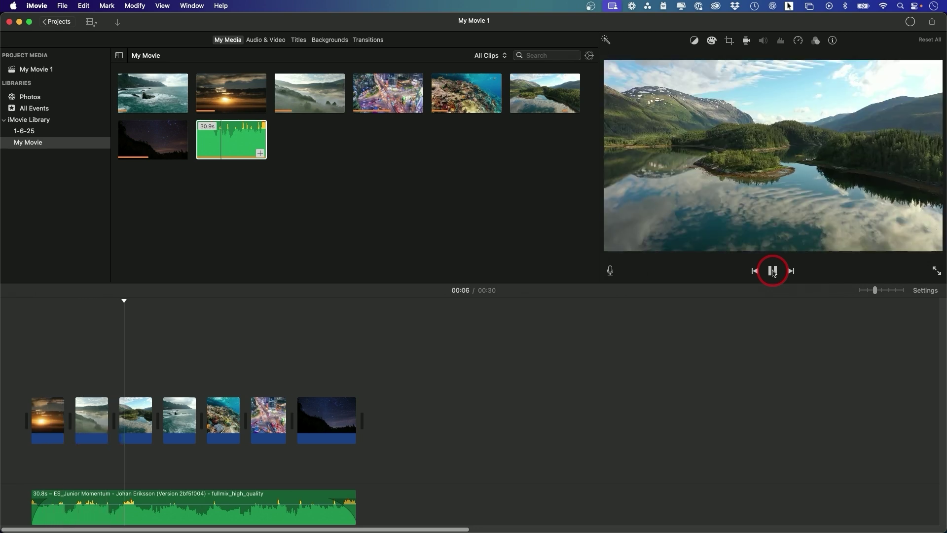
left_click(773, 272)
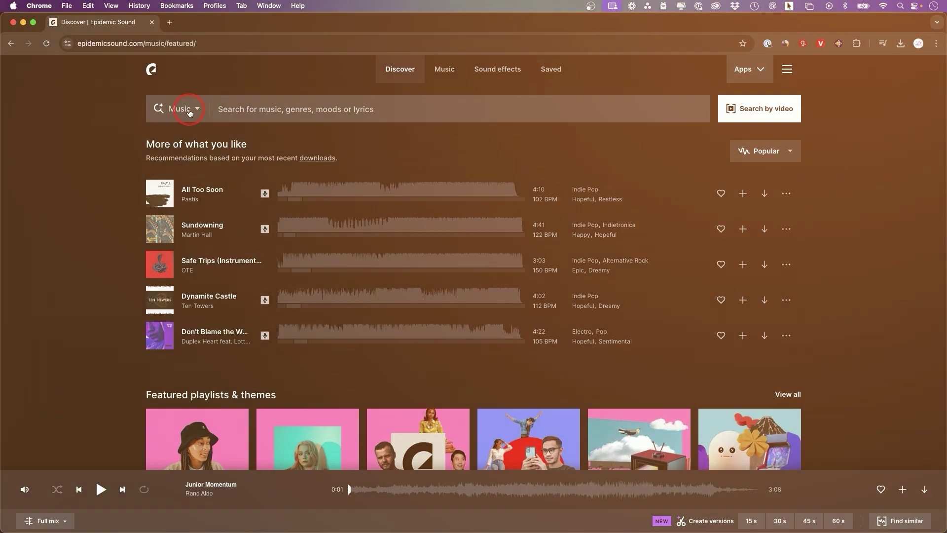
Scroll through the featured playlists on the Epidemic Sound Discover page
scroll(272, 113, "down", 3)
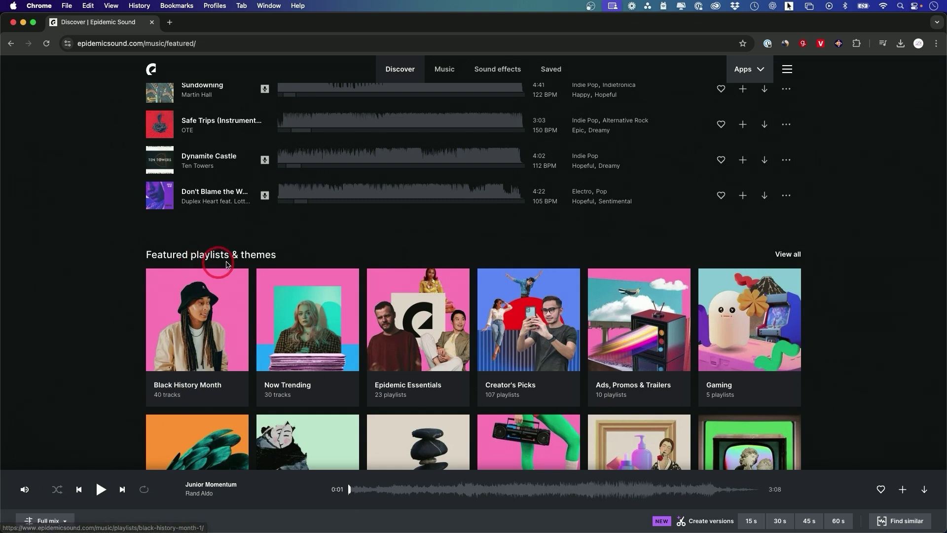
scroll(410, 323, "up", 5)
scroll(410, 323, "down", 2)
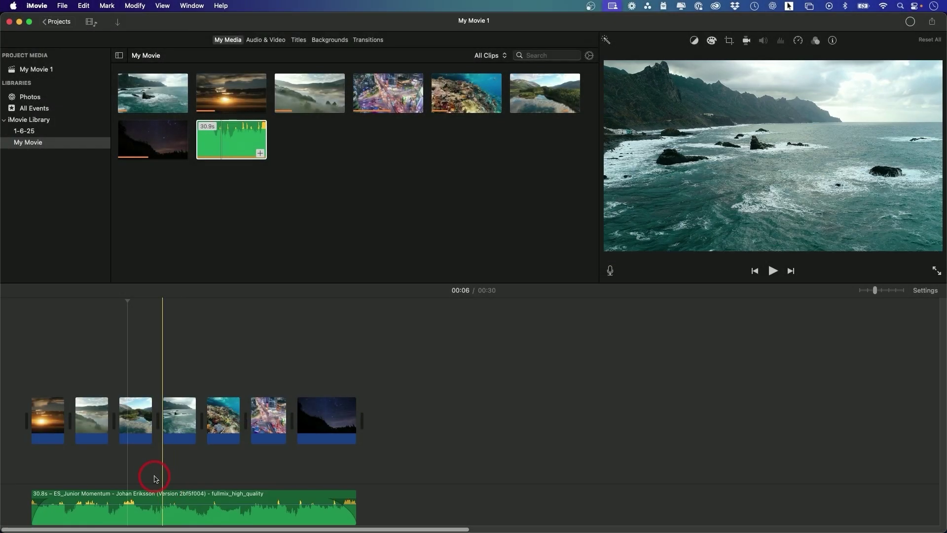
Append the 14.6-minute screen recording, slide the music to start beneath it, and play it back
left_click(387, 326)
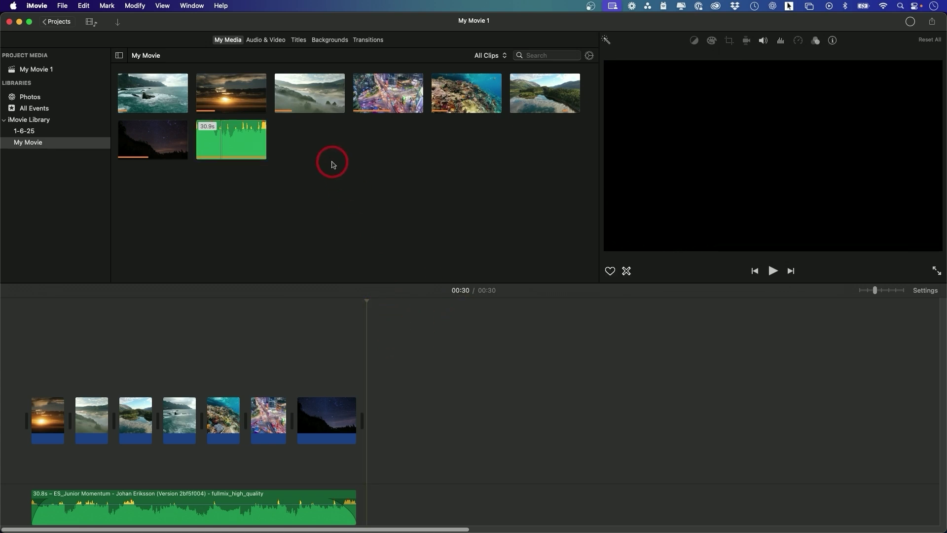
left_click_drag(332, 164, 372, 433)
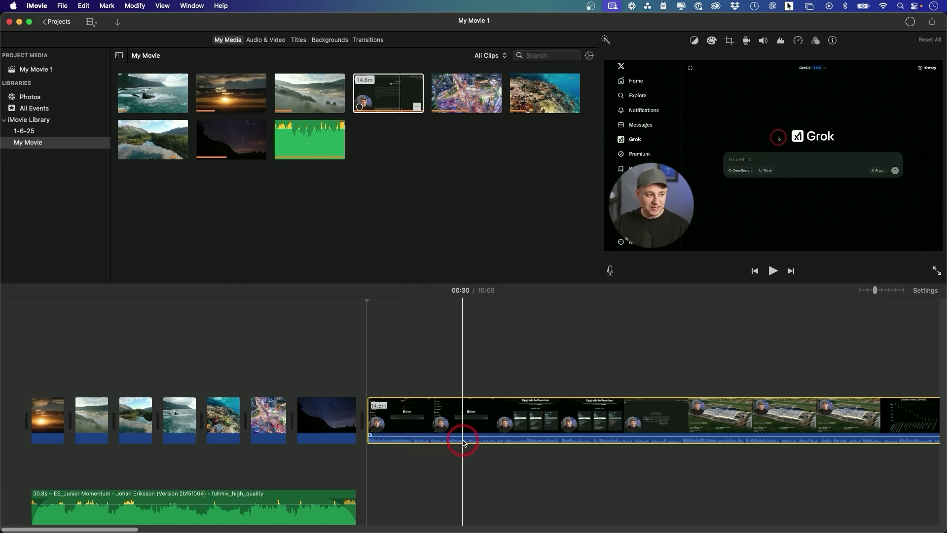
left_click(205, 498)
left_click_drag(265, 497, 530, 493)
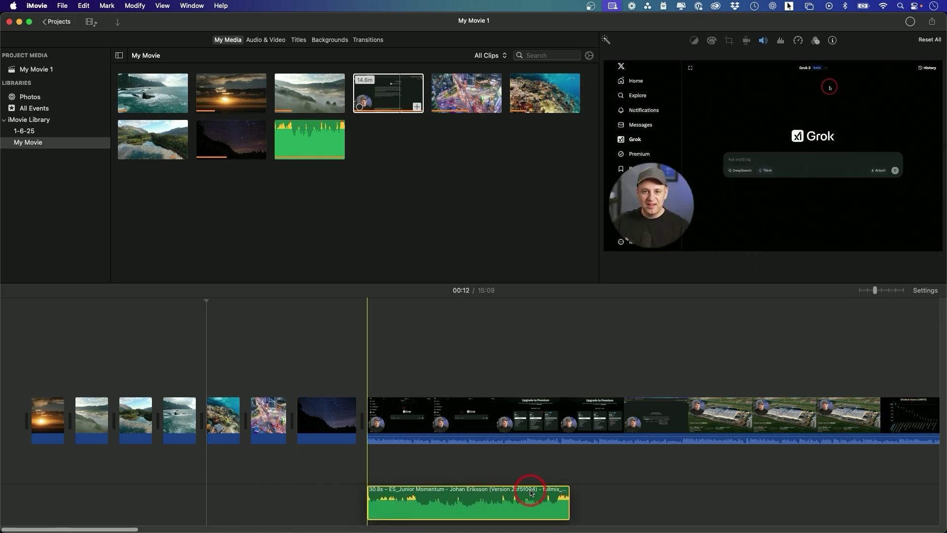
left_click(370, 334)
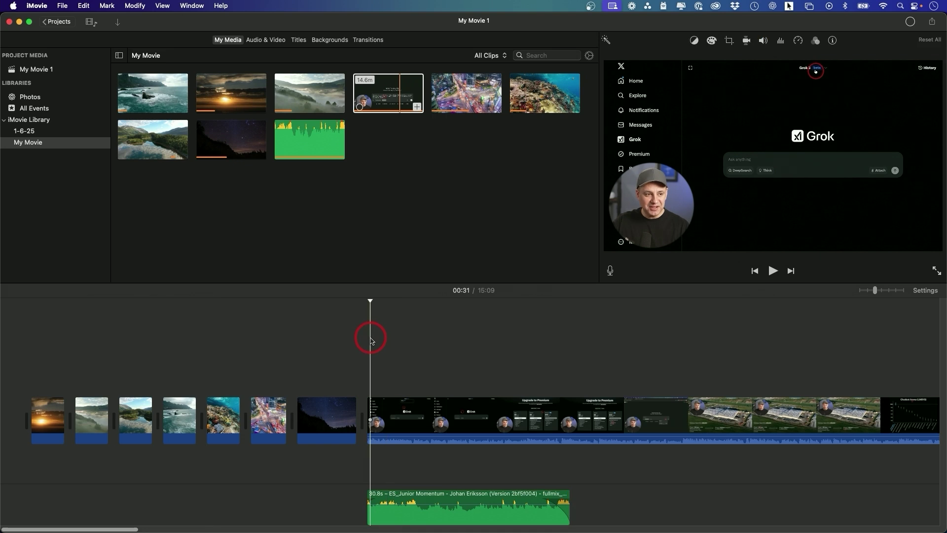
left_click(773, 270)
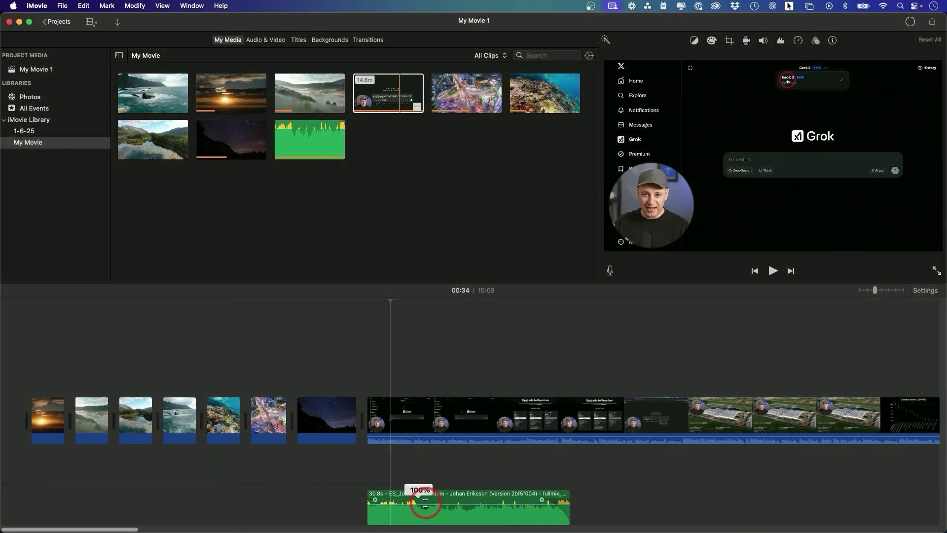
Lower the music volume to about 16% and play back to hear the quieter track
left_click_drag(426, 499, 426, 502)
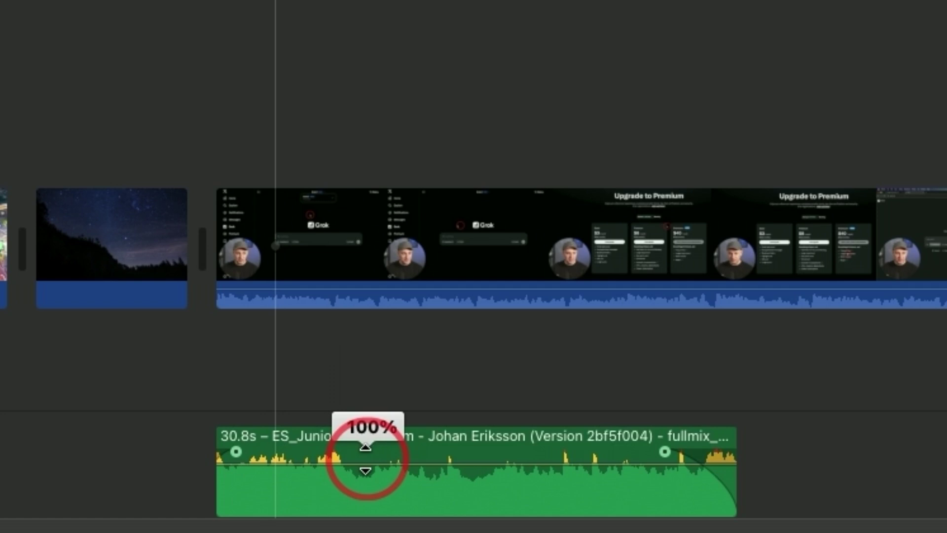
left_click_drag(364, 459, 364, 481)
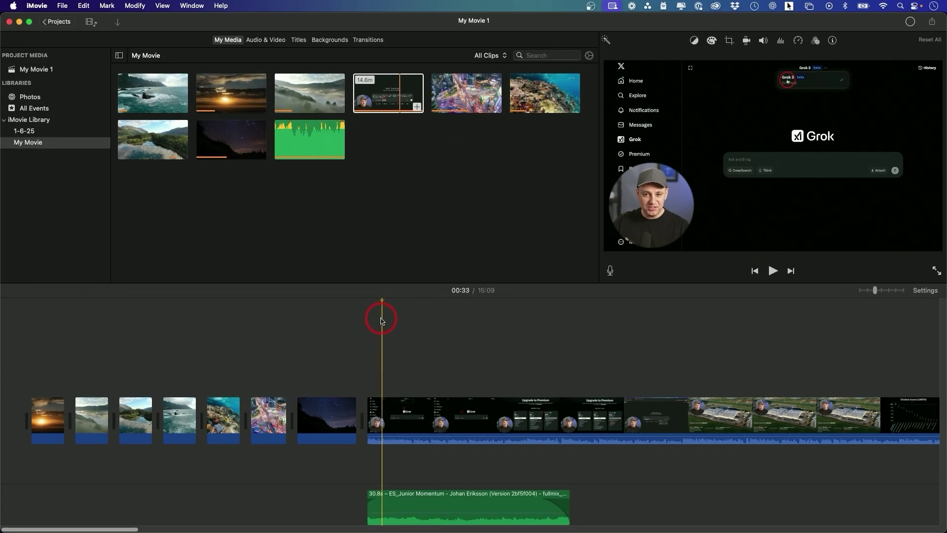
key("space")
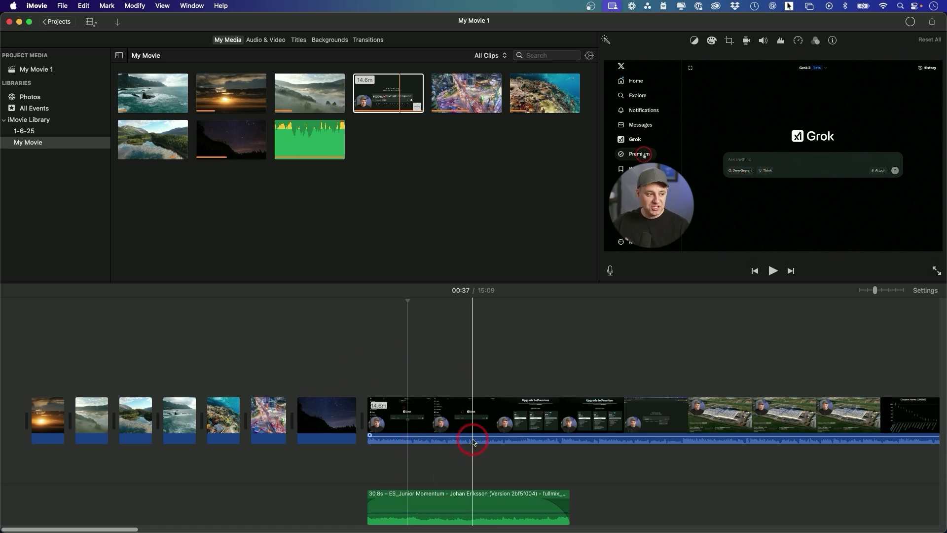
left_click(445, 442)
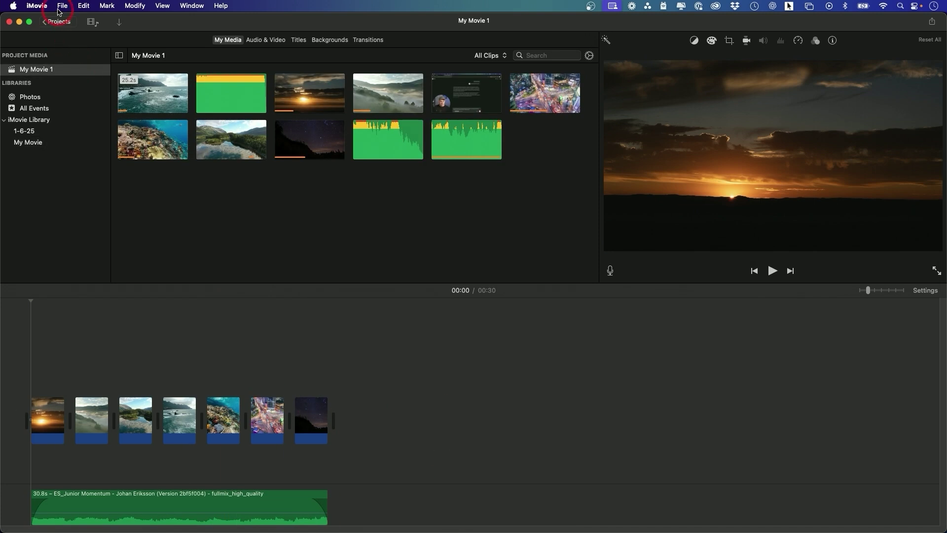
Export My Movie 1 as a file at 1080p, High quality (about 78.1 MB), continuing to saving
left_click(59, 7)
mouse_move(74, 167)
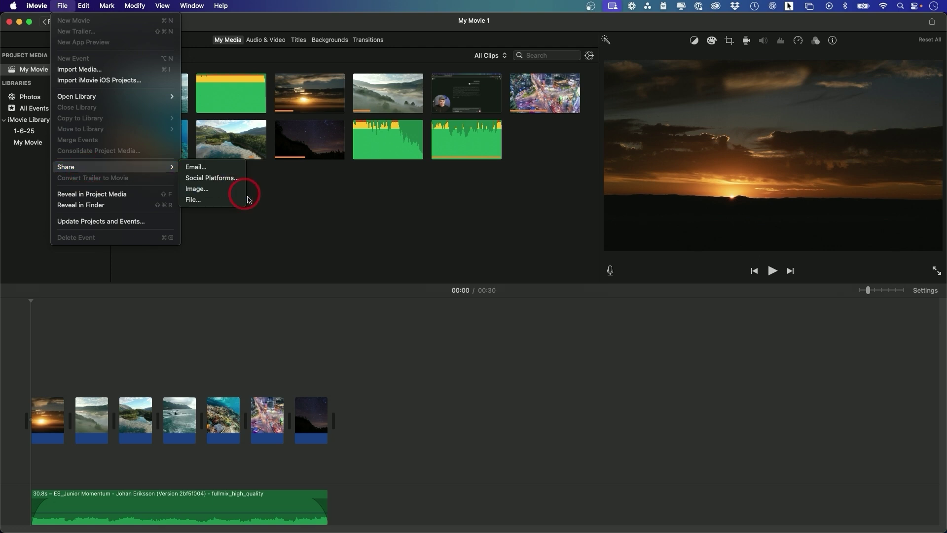
left_click(208, 200)
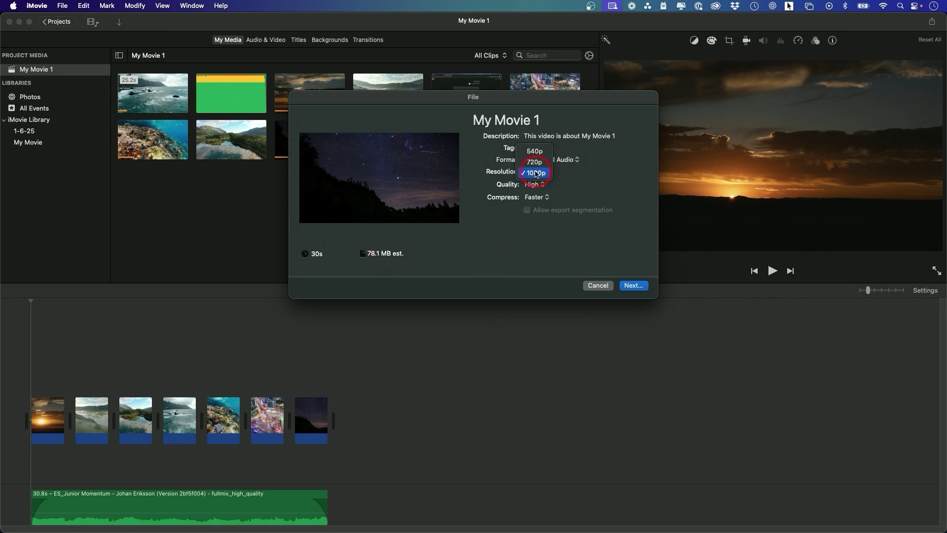
left_click(536, 185)
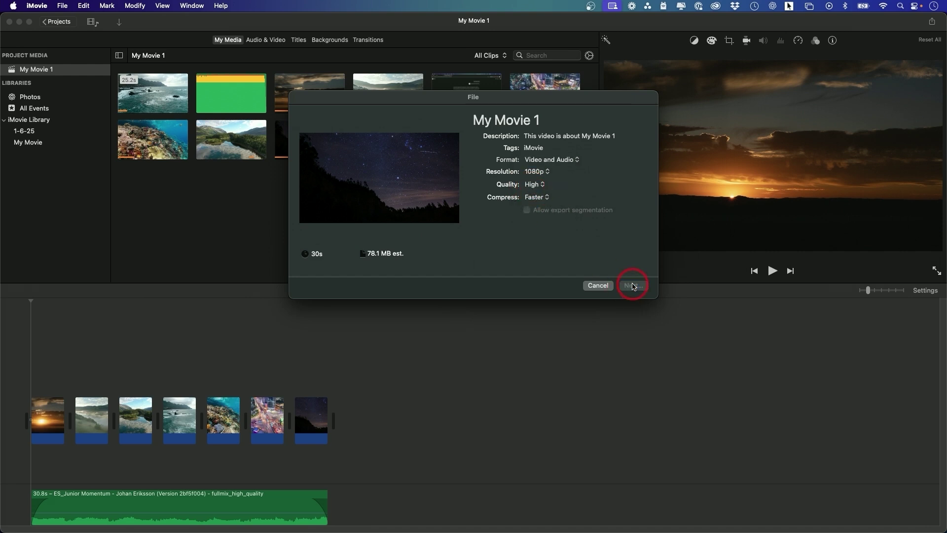
left_click(634, 287)
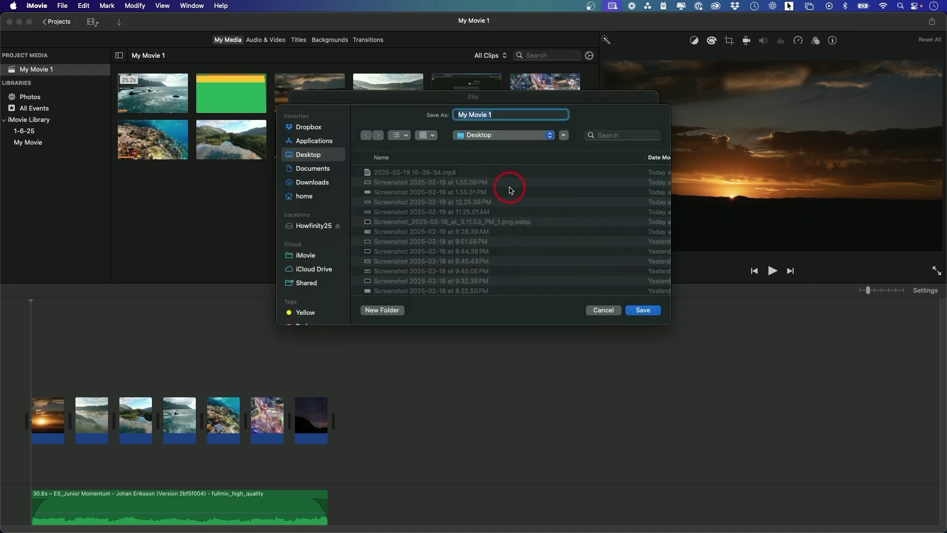